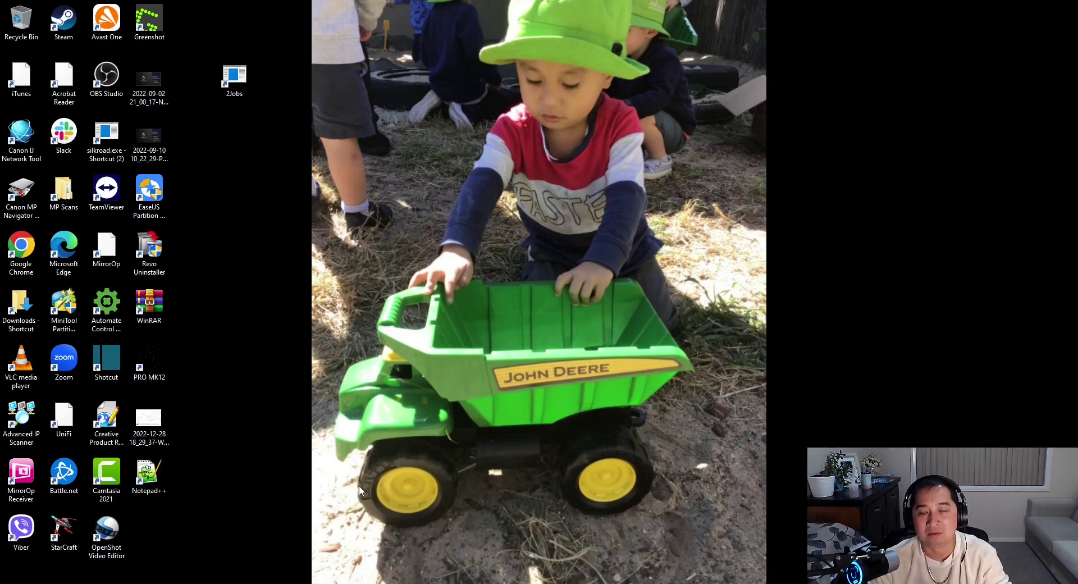
pyautogui.press('super+e')
pyautogui.moveTo(592, 340); pyautogui.dragTo(337, 134)
pyautogui.click(749, 128)
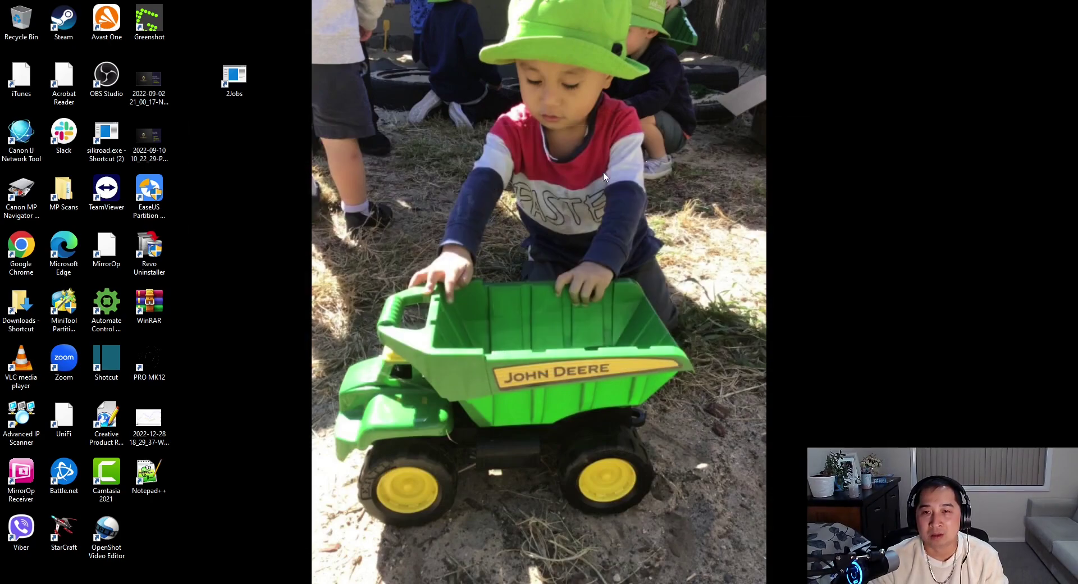
pyautogui.press('super')
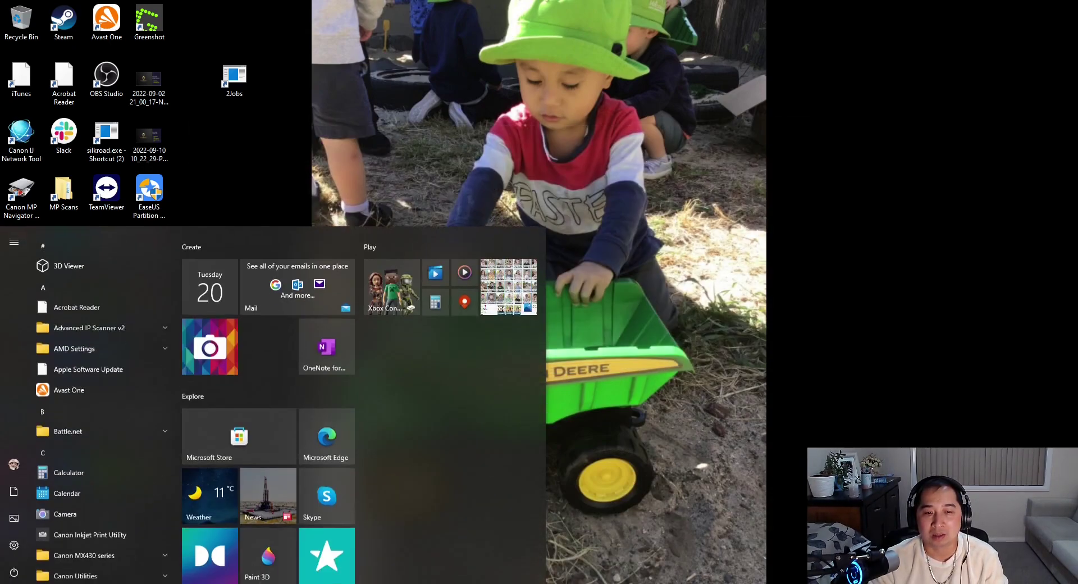
pyautogui.press('Escape')
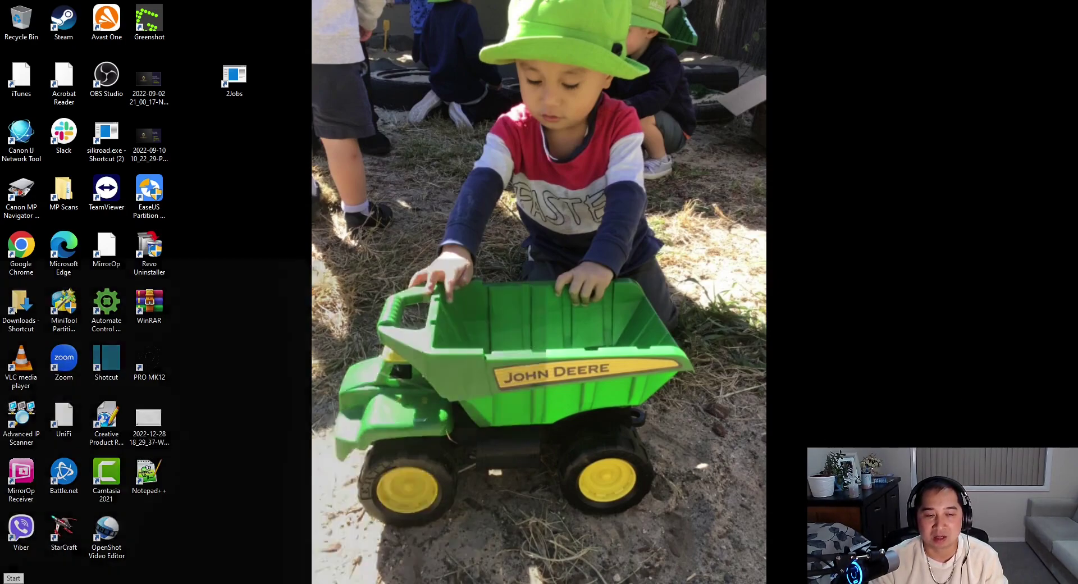
pyautogui.press('super')
pyautogui.click(885, 418)
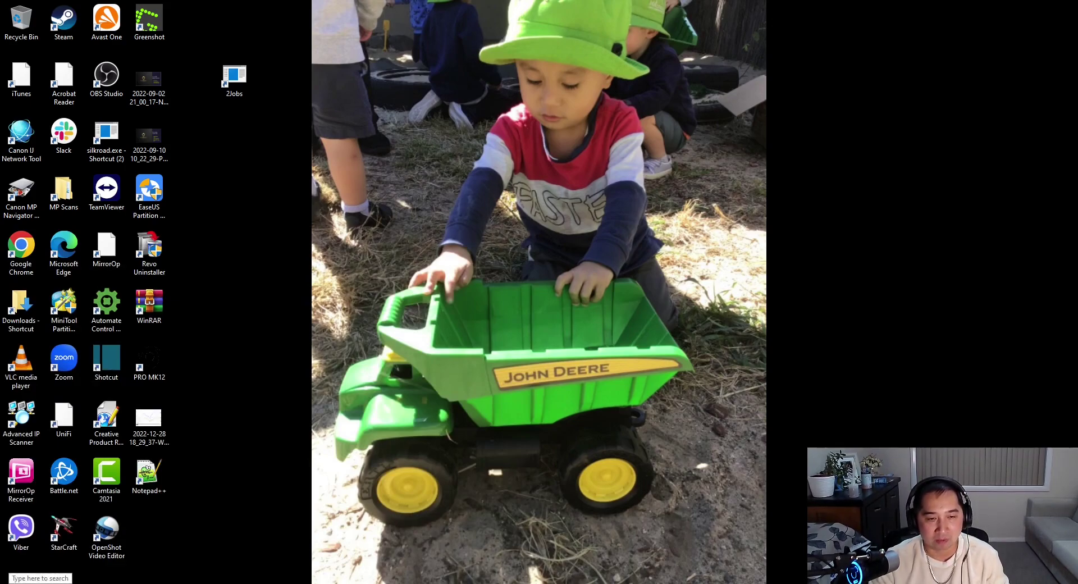
pyautogui.press('super+s')
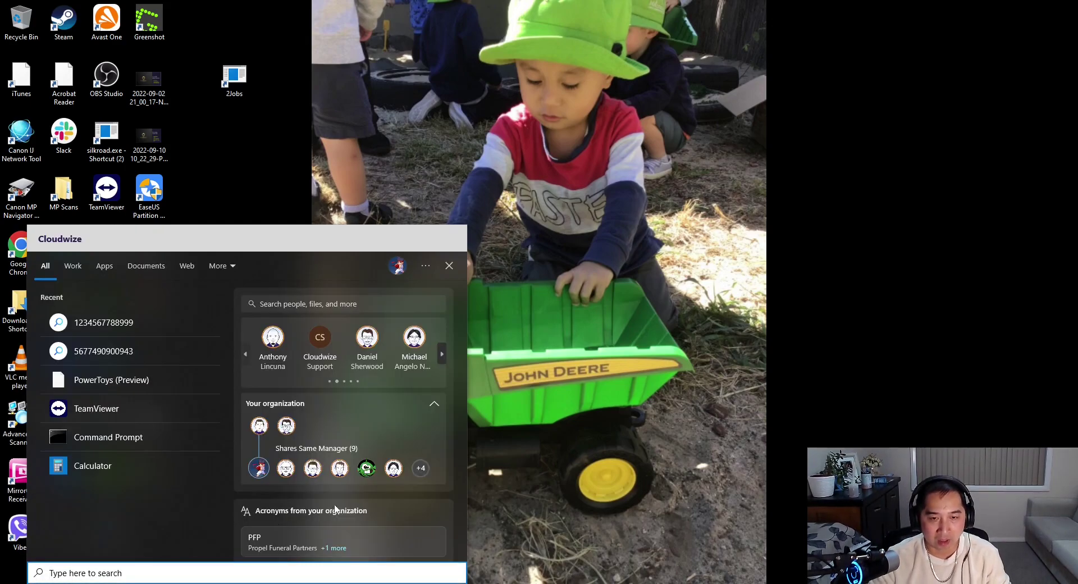
pyautogui.click(681, 418)
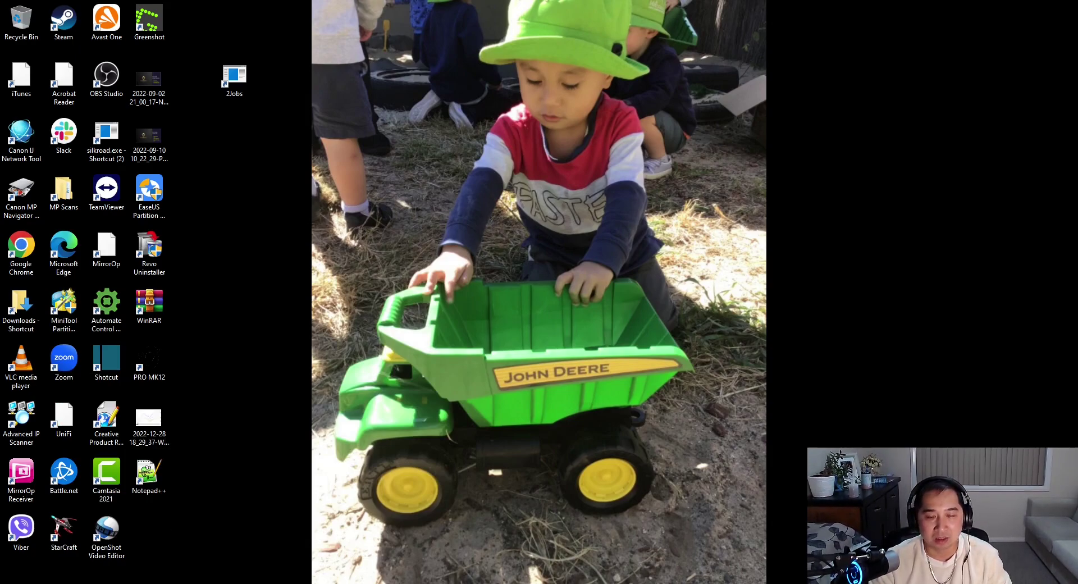
# Open File Explorer in a maximized window and go to This PC.
pyautogui.press('super+e')
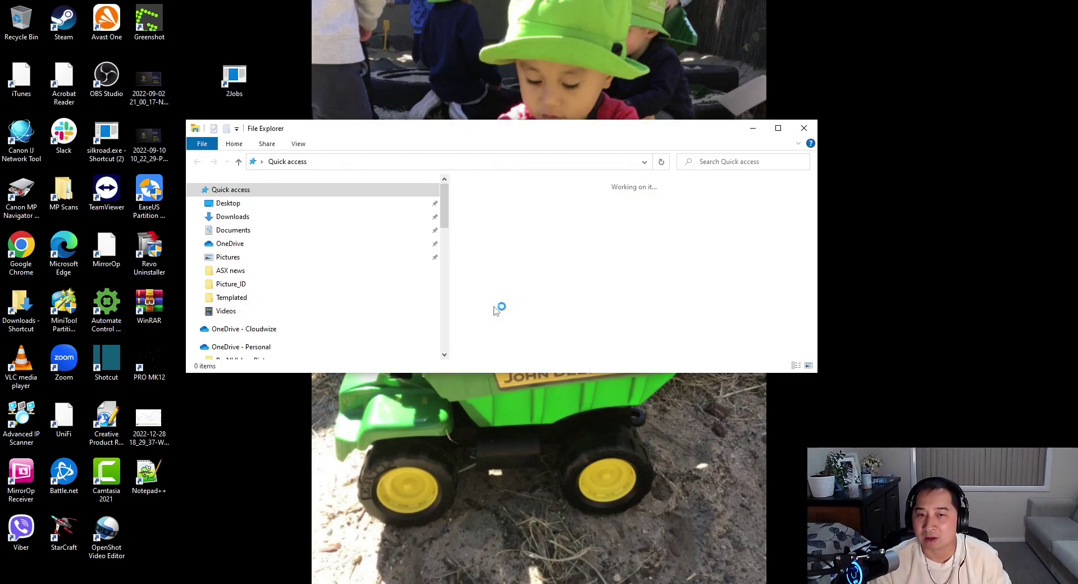
pyautogui.click(780, 128)
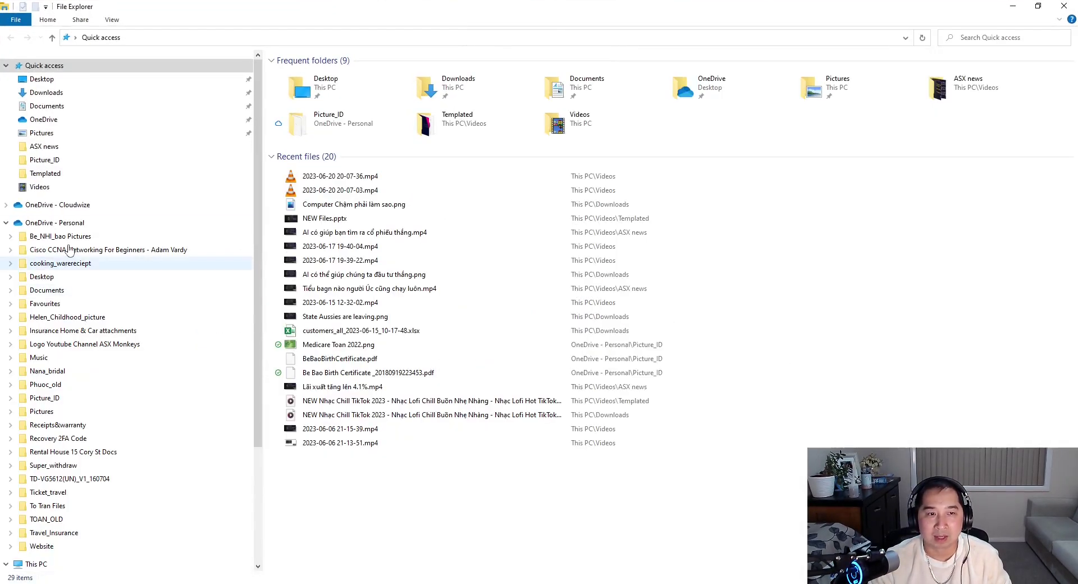
pyautogui.scroll(-4, 89, 373)
pyautogui.click(37, 402)
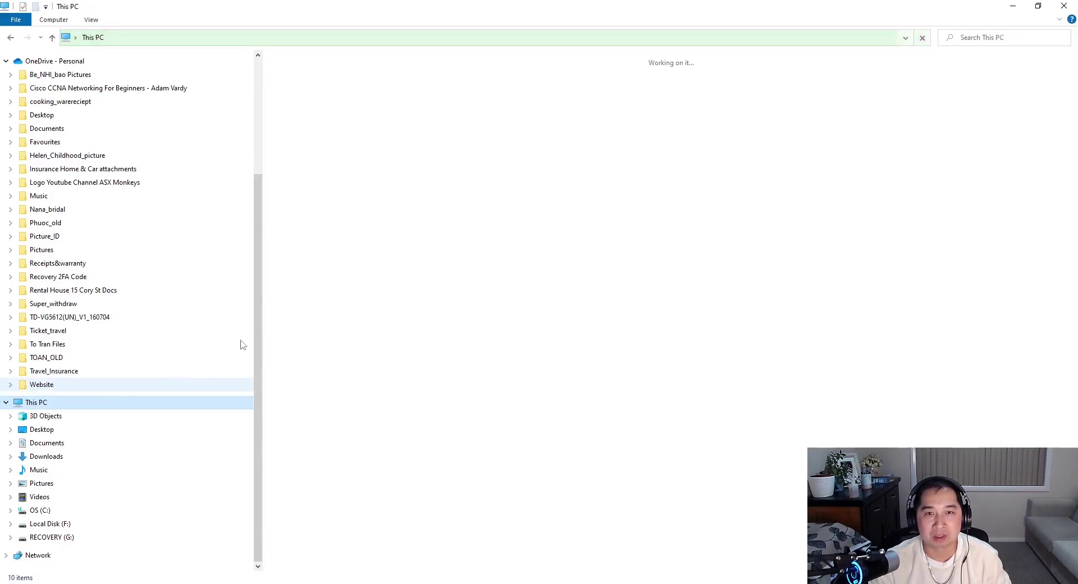
# Open the properties of the OS (C:) drive and start a Disk Clean-up scan that includes system files.
pyautogui.click(339, 170)
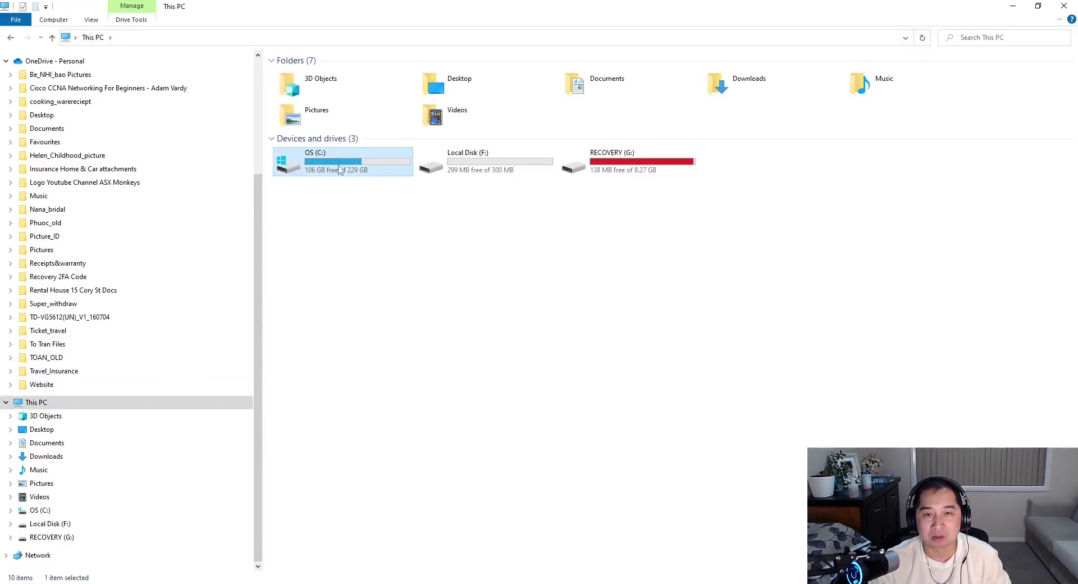
pyautogui.rightClick(340, 170)
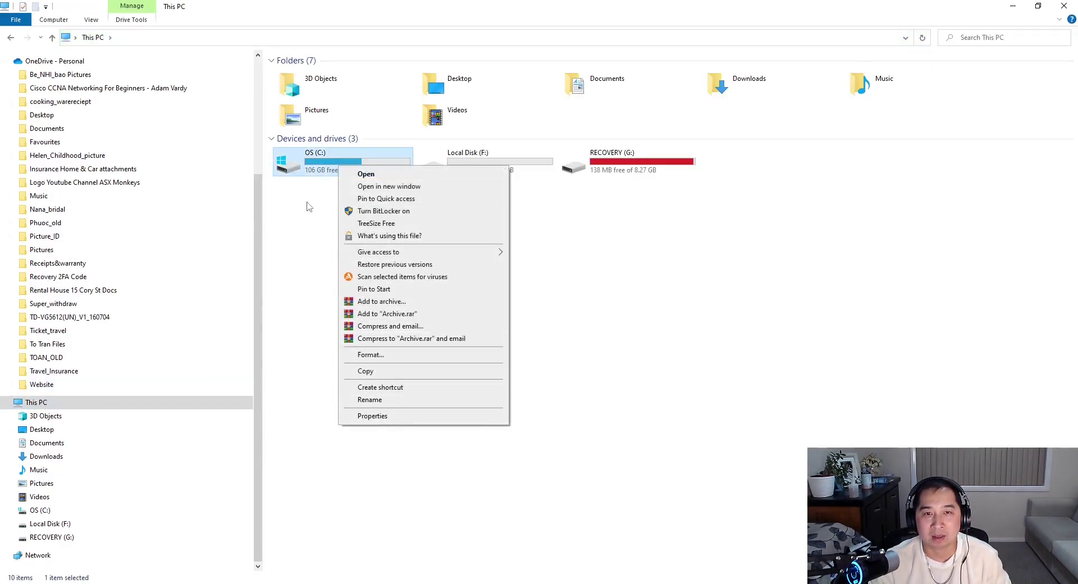
pyautogui.click(371, 416)
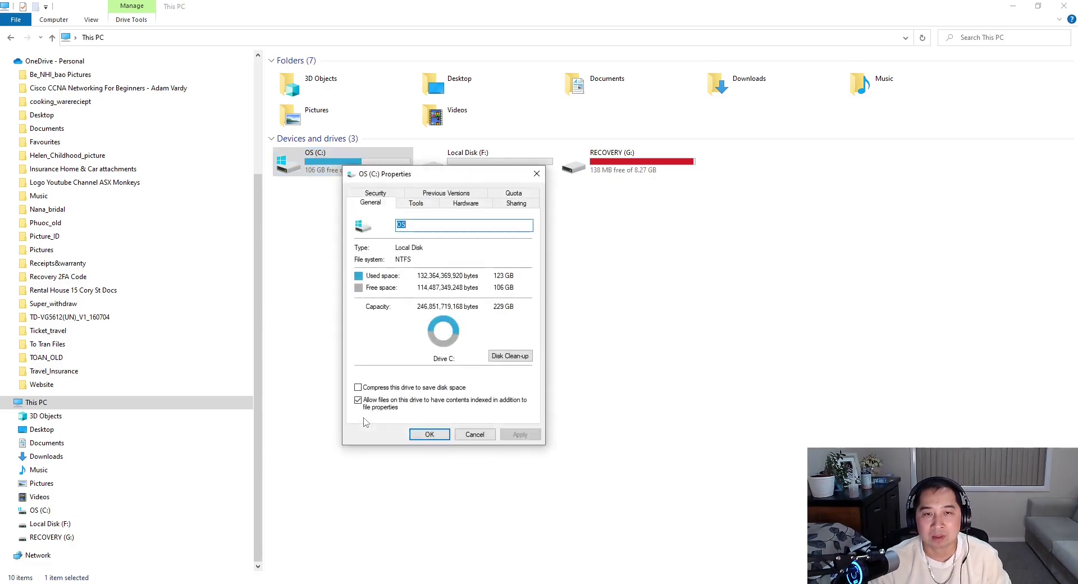
pyautogui.click(517, 360)
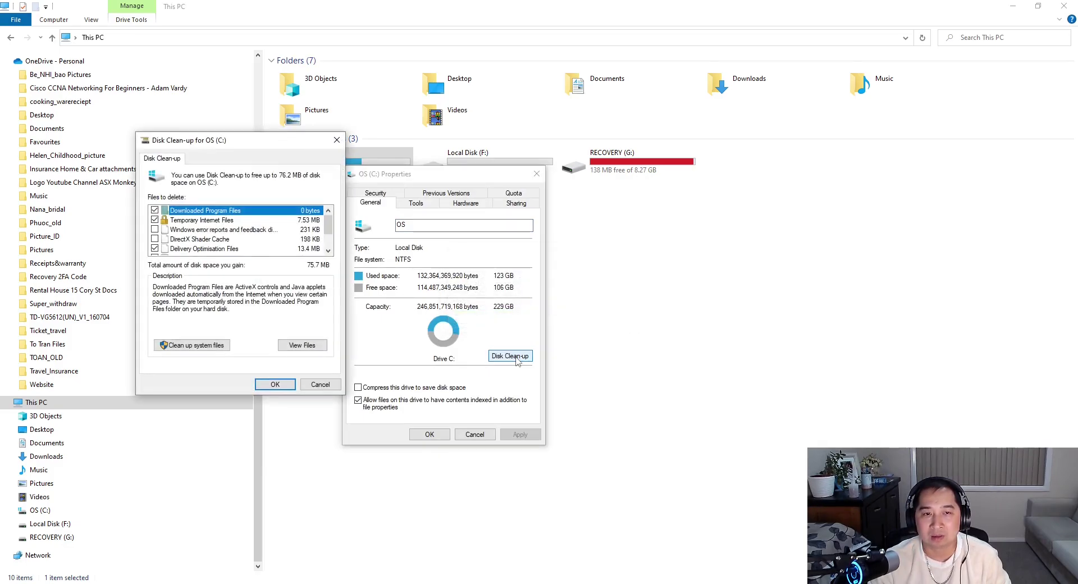
pyautogui.click(187, 345)
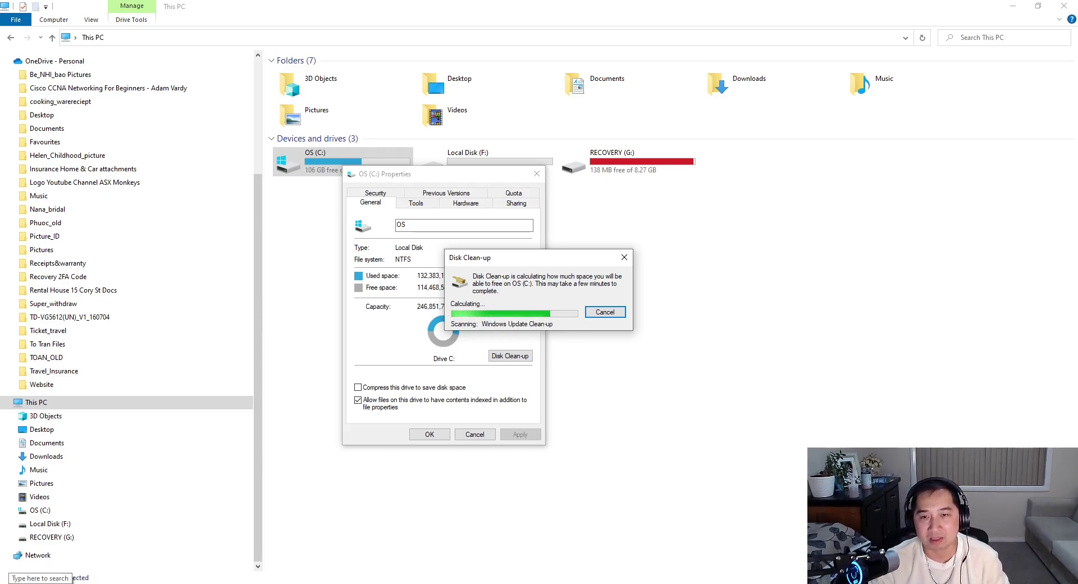
# Search Windows for "clean" to locate the Disk Clean-up app, and close the search.
pyautogui.press('super+s')
pyautogui.write('clean')
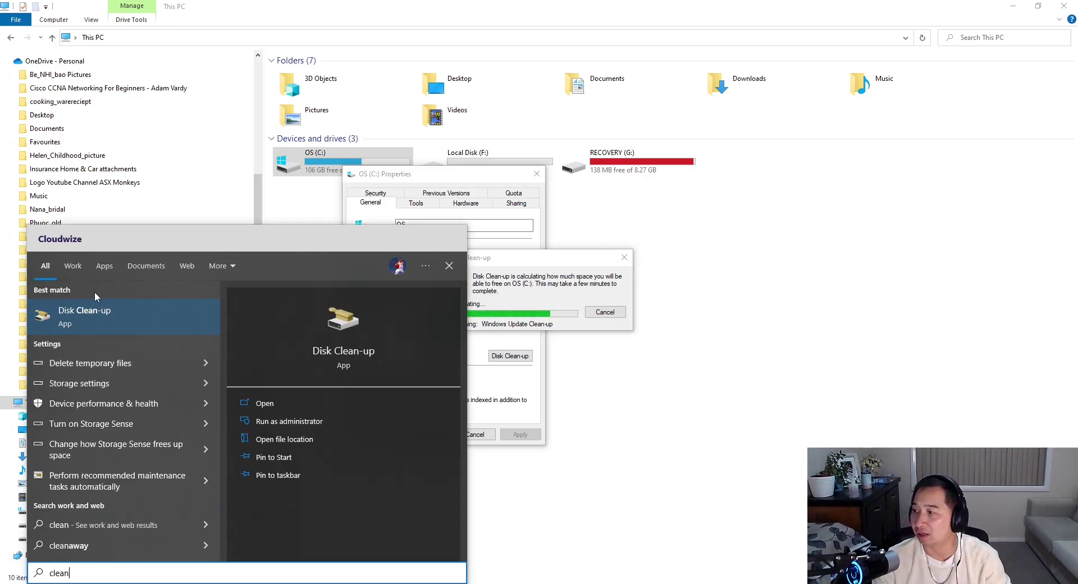
pyautogui.click(513, 265)
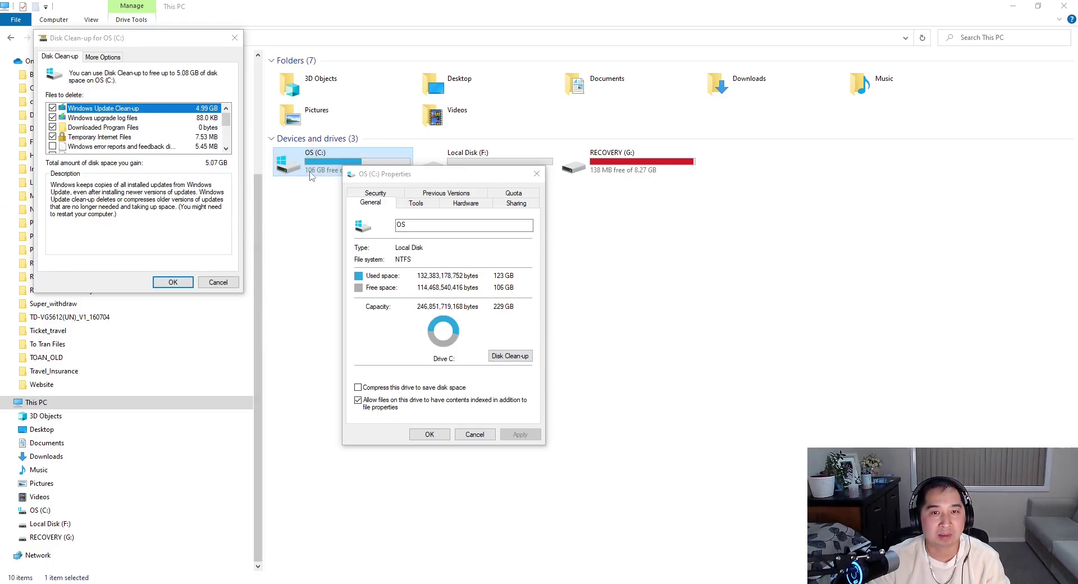
# Permanently delete the preselected clean-up files from OS (C:), and move the progress and properties windows aside.
pyautogui.scroll(-3, 153, 148)
pyautogui.scroll(3, 153, 149)
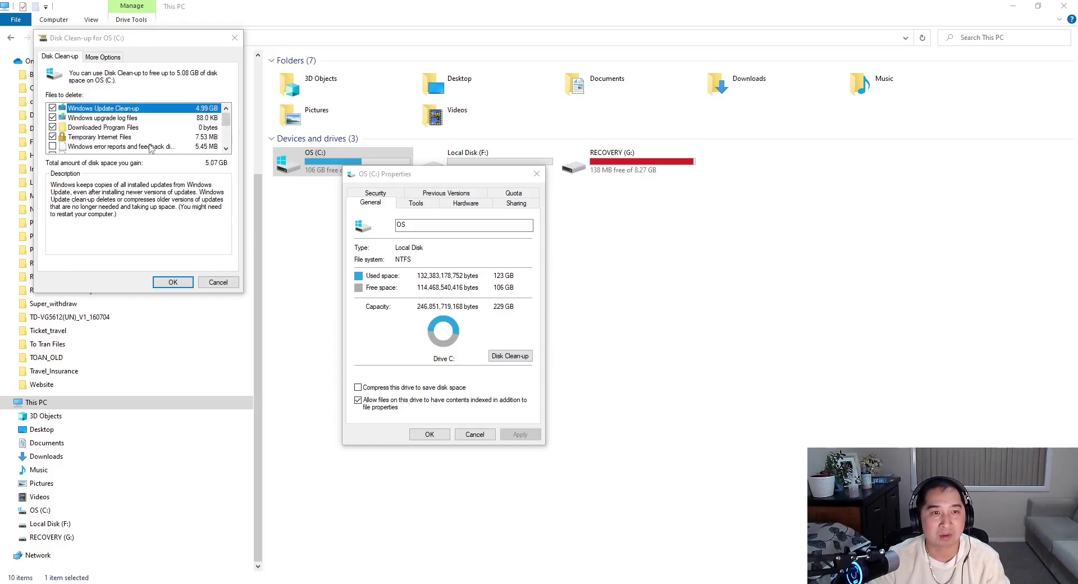
pyautogui.scroll(-3, 172, 134)
pyautogui.scroll(3, 108, 147)
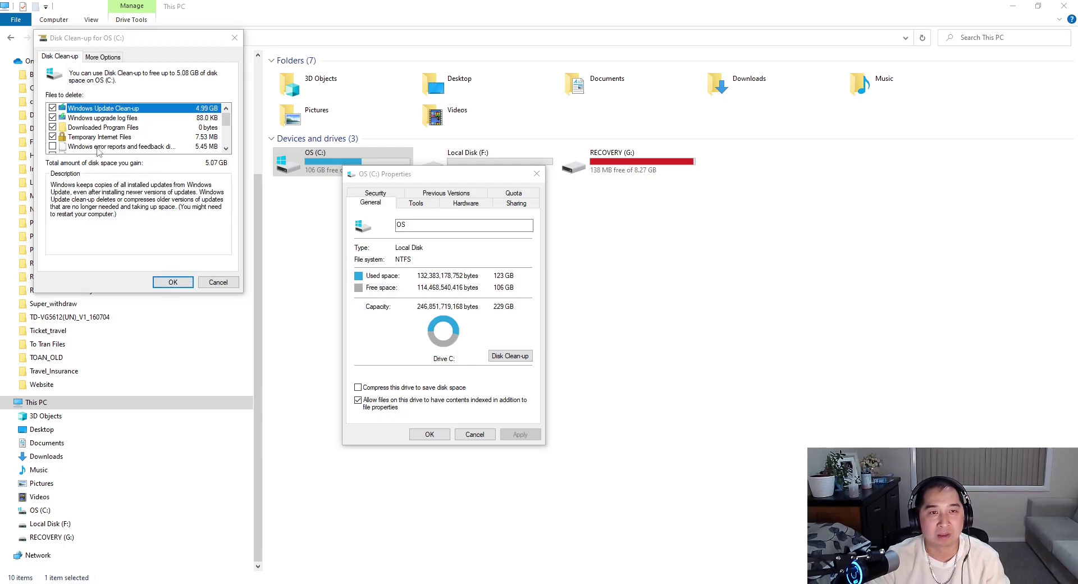
pyautogui.click(173, 282)
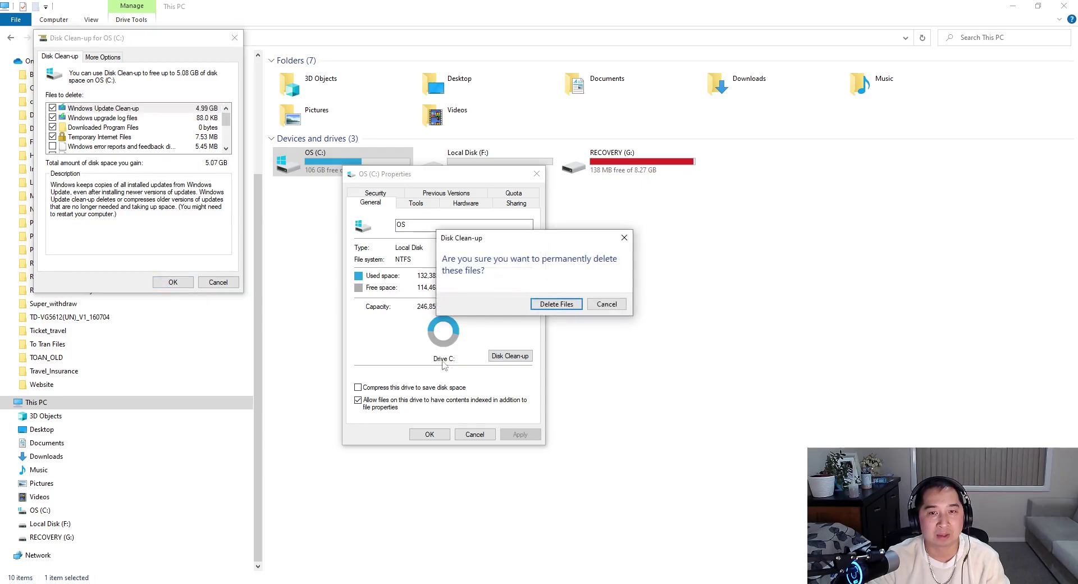
pyautogui.click(552, 305)
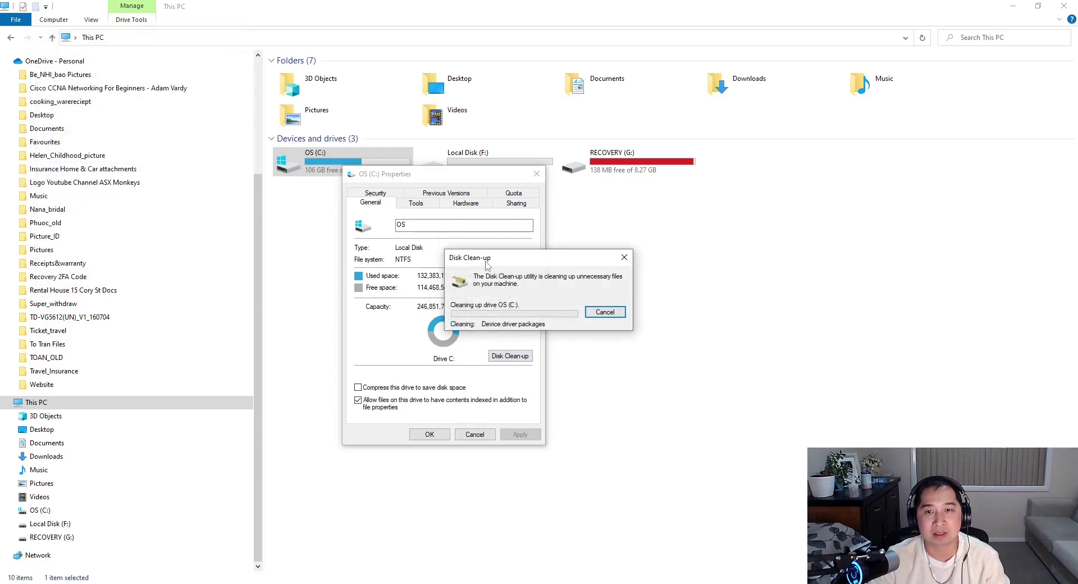
pyautogui.moveTo(489, 268); pyautogui.dragTo(701, 295)
pyautogui.moveTo(474, 179); pyautogui.dragTo(639, 194)
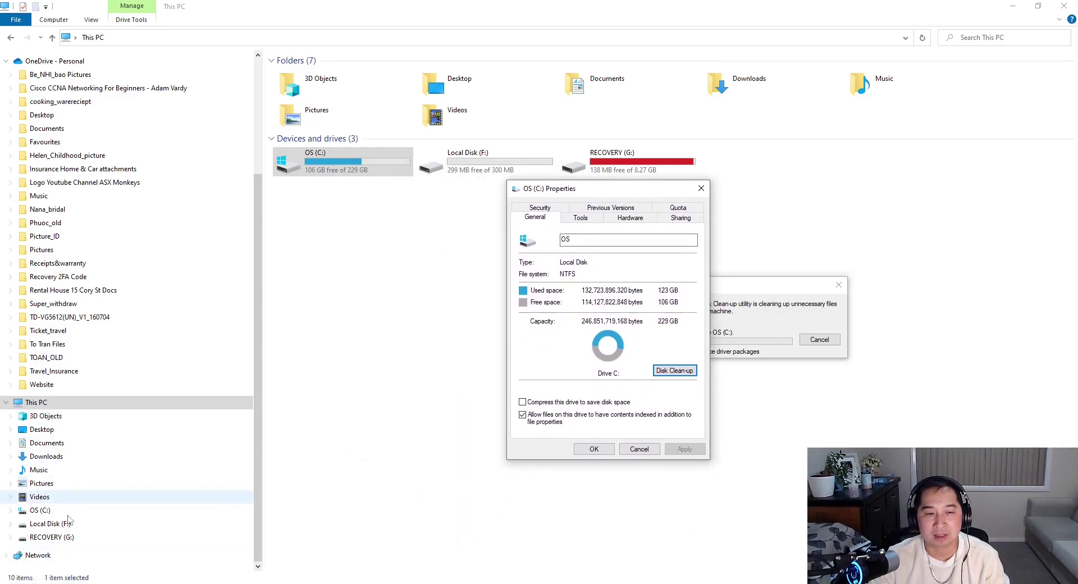
pyautogui.press('super')
pyautogui.write('contr')
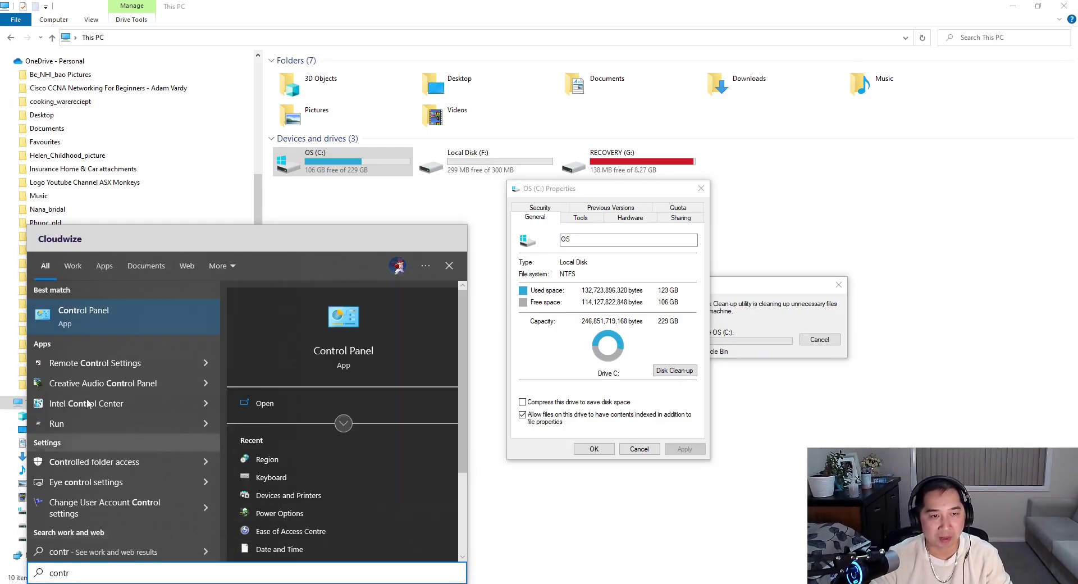
pyautogui.press('Escape')
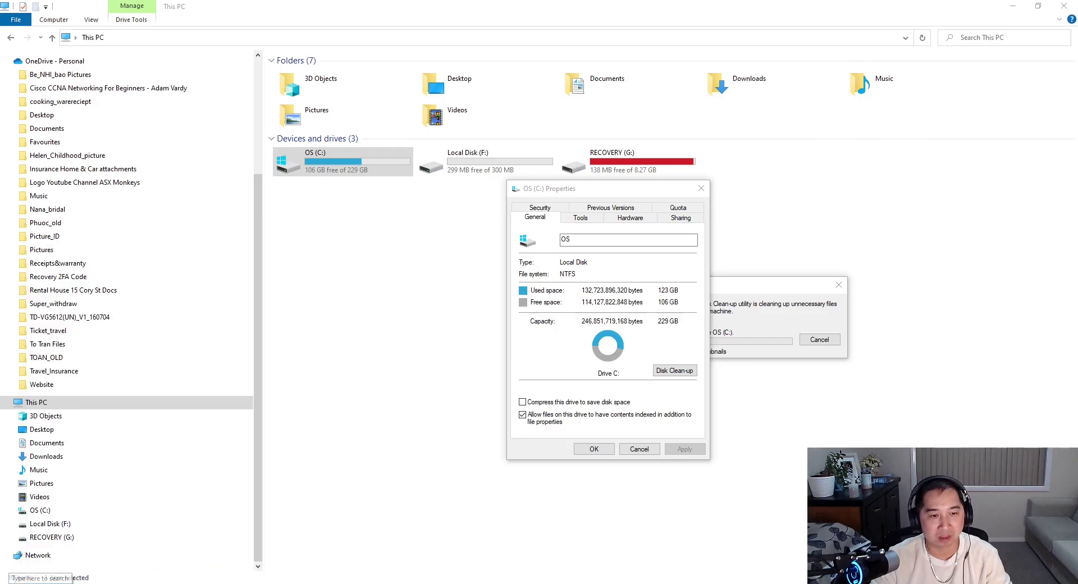
# Search Windows for "control" and open the Control Panel in a maximized window.
pyautogui.press('super')
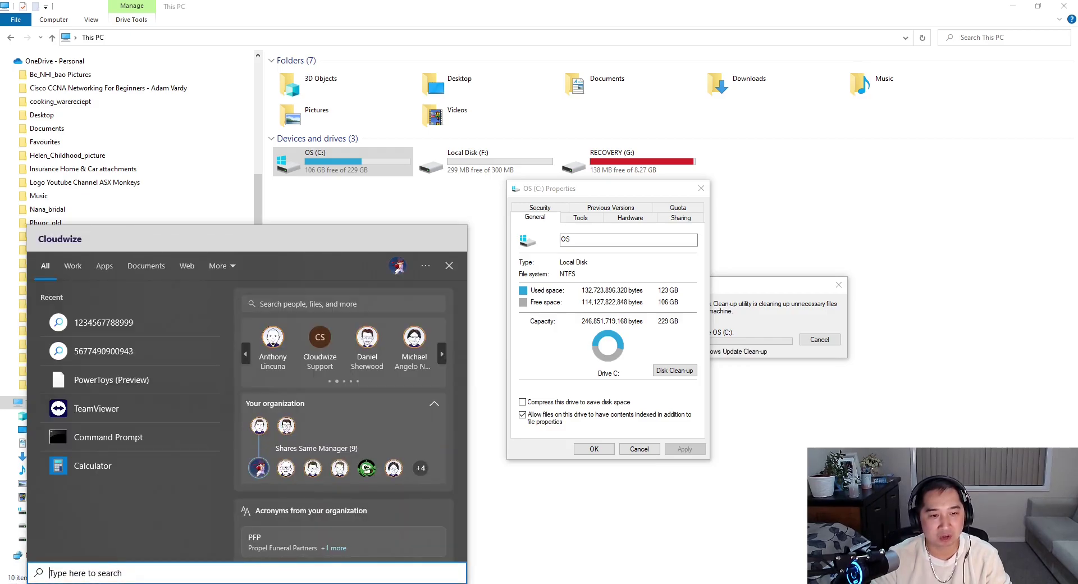
pyautogui.press('super')
pyautogui.write('control')
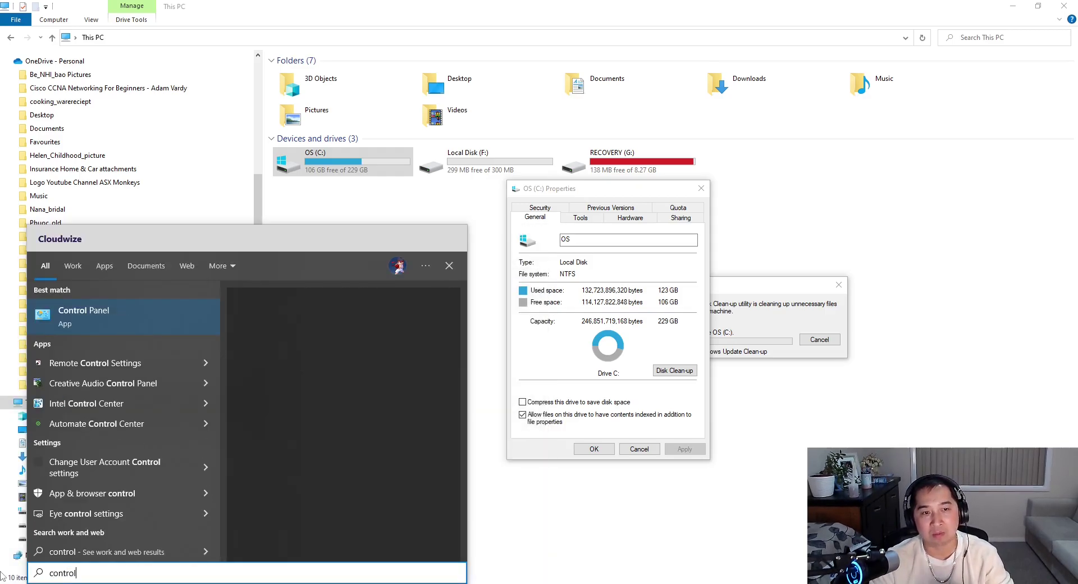
pyautogui.click(82, 316)
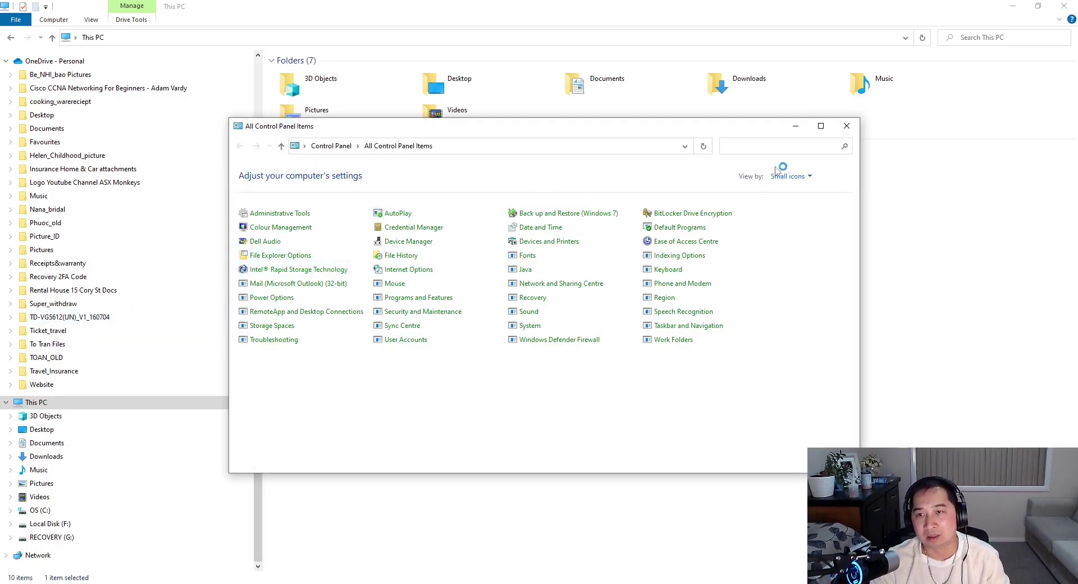
pyautogui.click(820, 126)
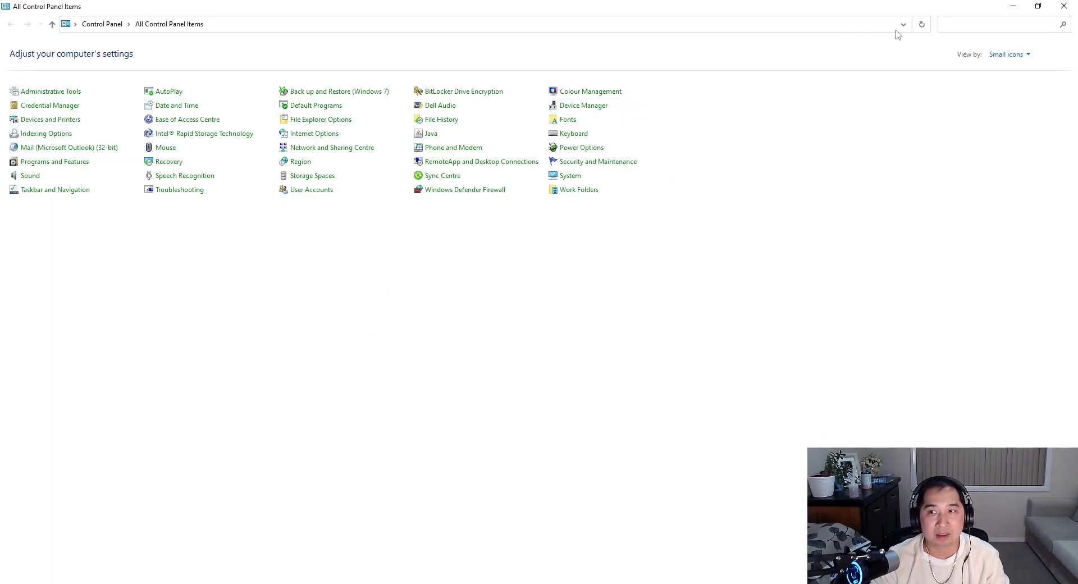
# Try the Category view of the Control Panel and set its view to Large icons.
pyautogui.click(1001, 55)
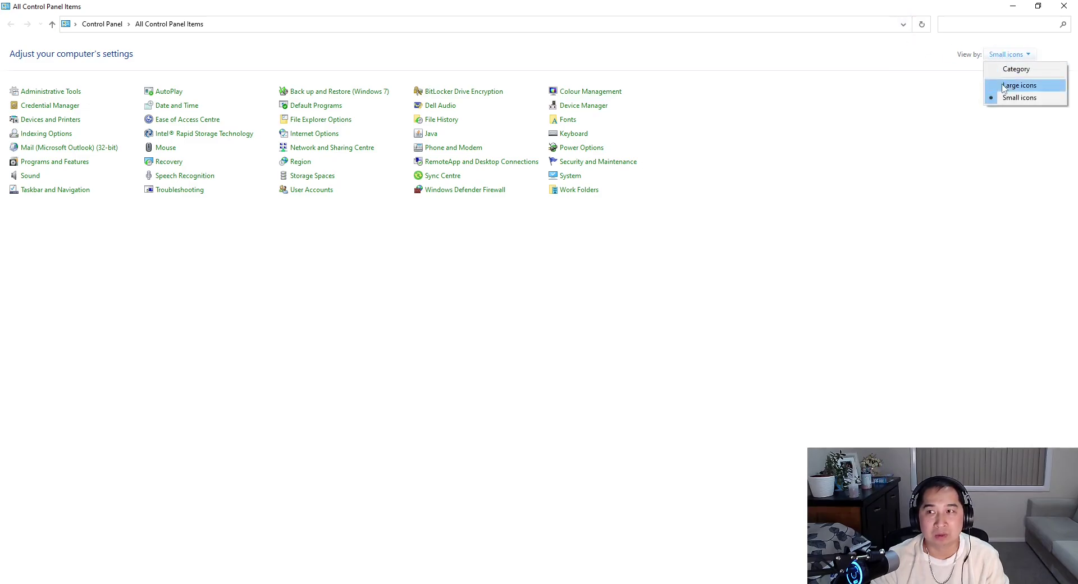
pyautogui.click(1008, 67)
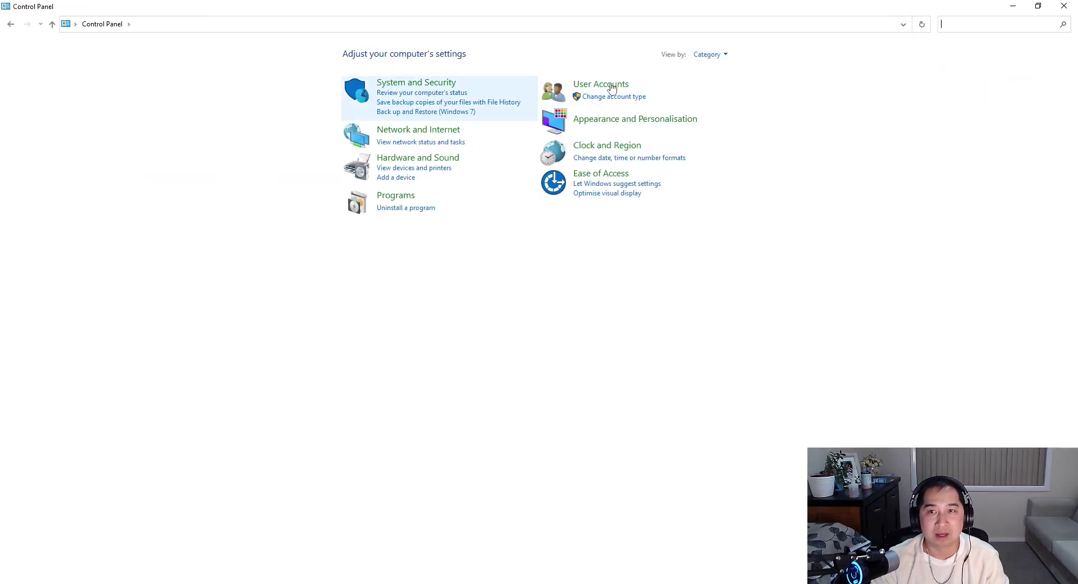
pyautogui.click(720, 56)
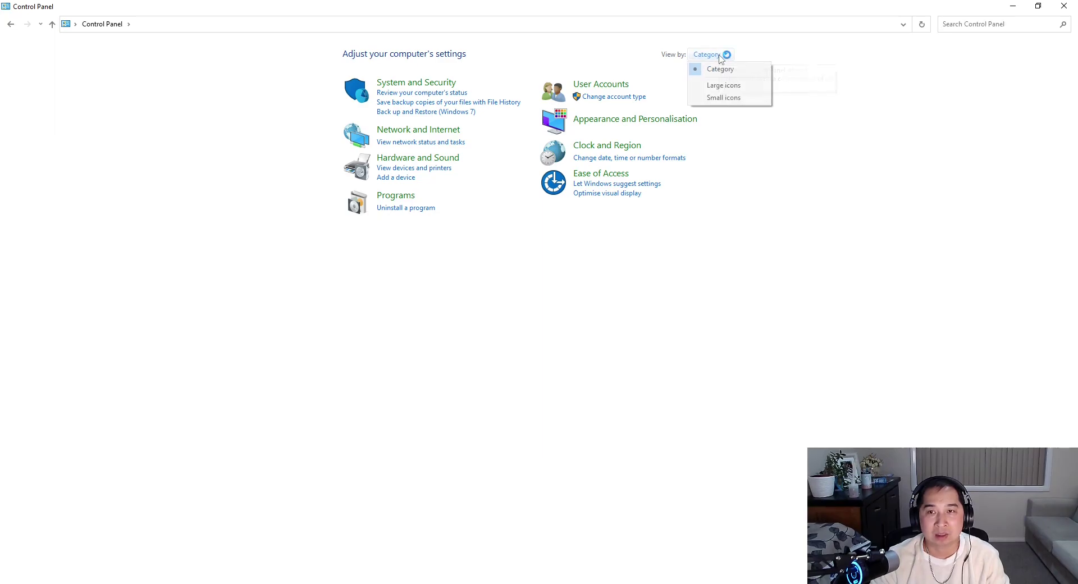
pyautogui.click(717, 87)
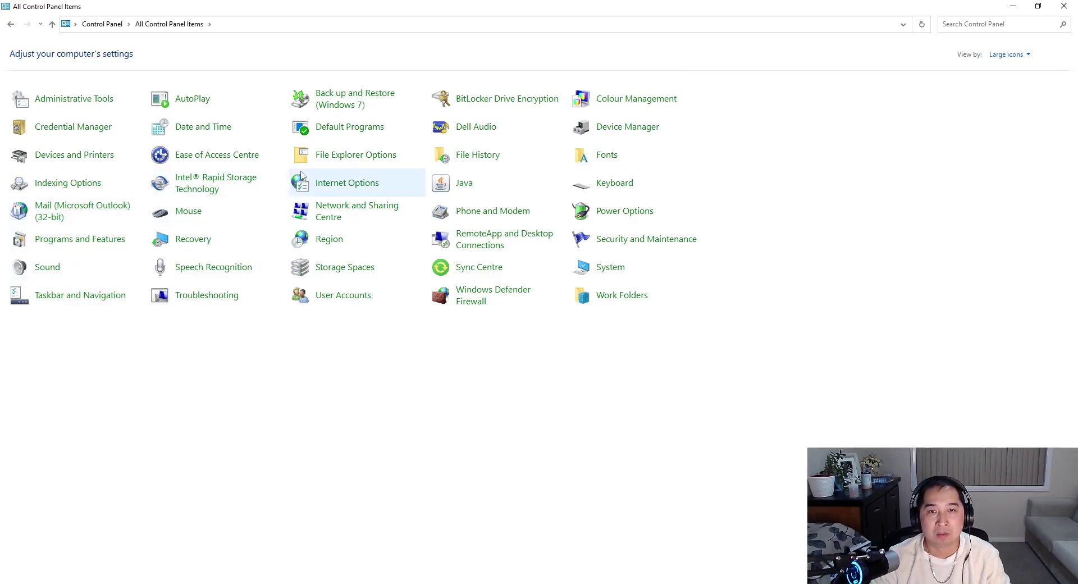
# Open the Power Options settings that define what the power buttons do, including fast start-up.
pyautogui.click(615, 213)
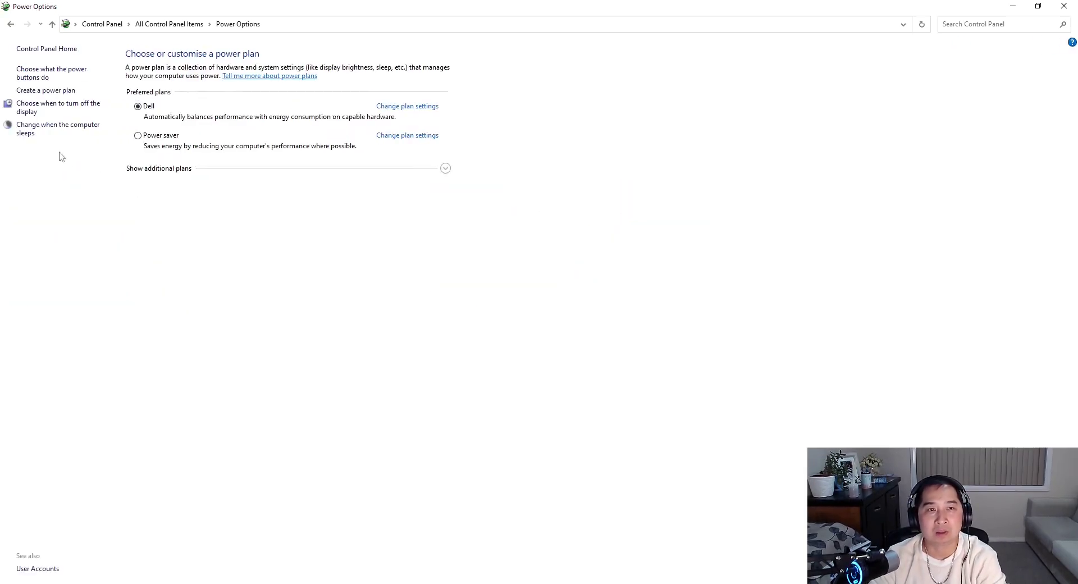
pyautogui.click(61, 78)
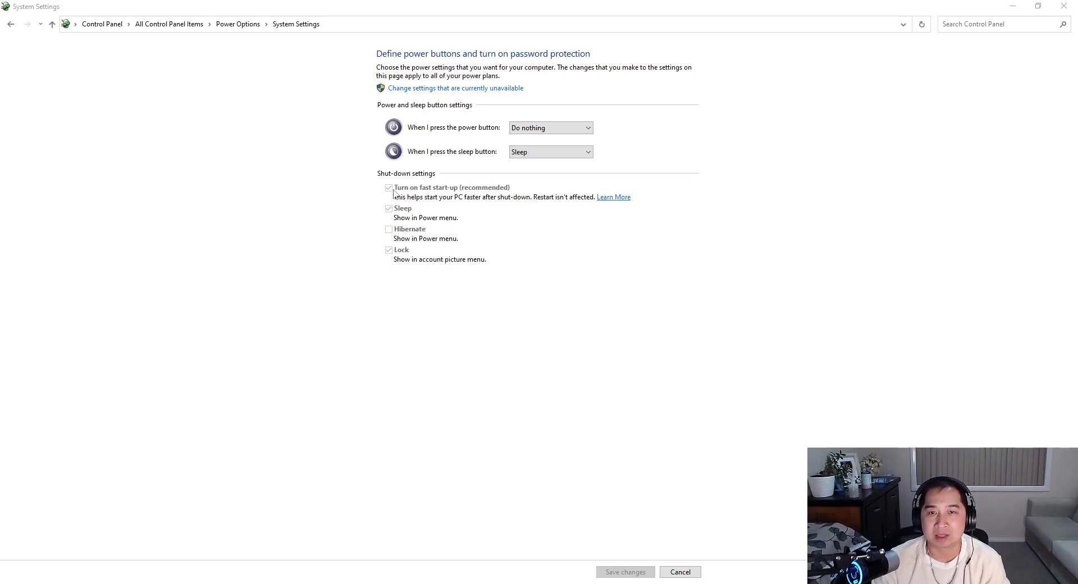
# Open Task Manager.
pyautogui.rightClick(12, 581)
pyautogui.press('Escape')
pyautogui.rightClick(12, 581)
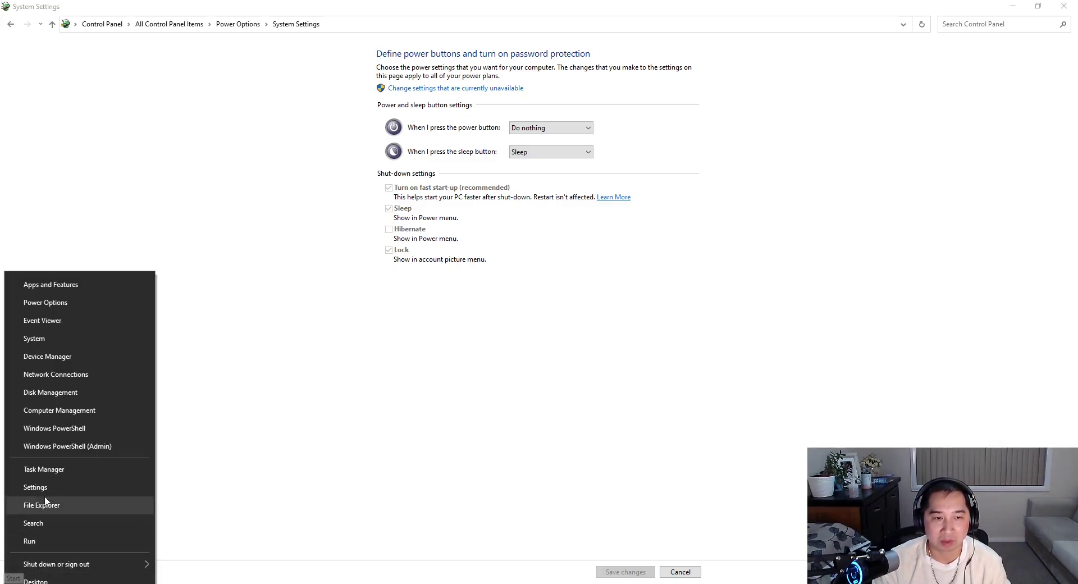
pyautogui.click(50, 470)
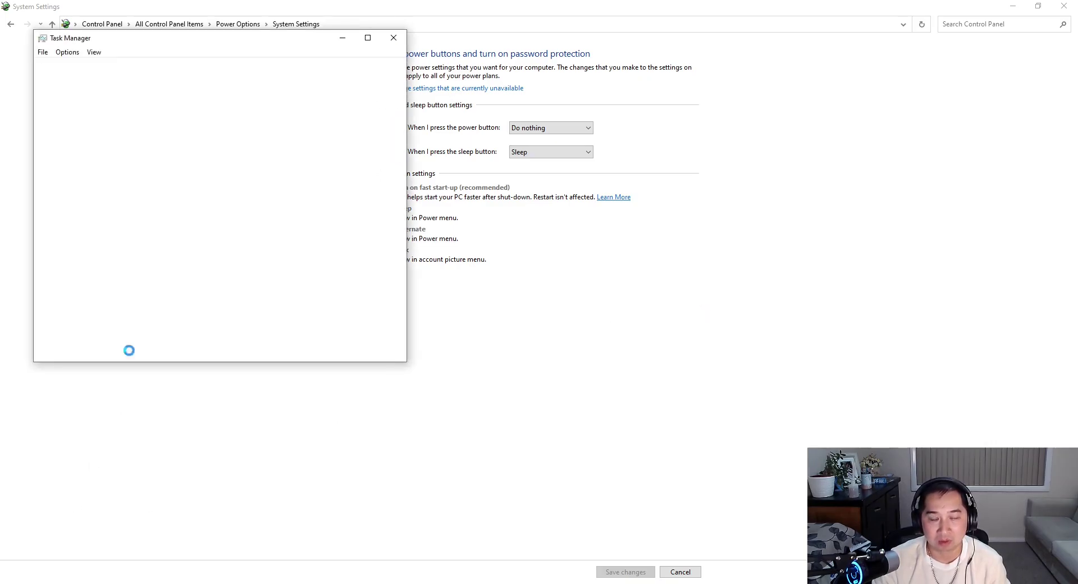
# Check the CPU performance and up time in Task Manager, then close it.
pyautogui.click(90, 67)
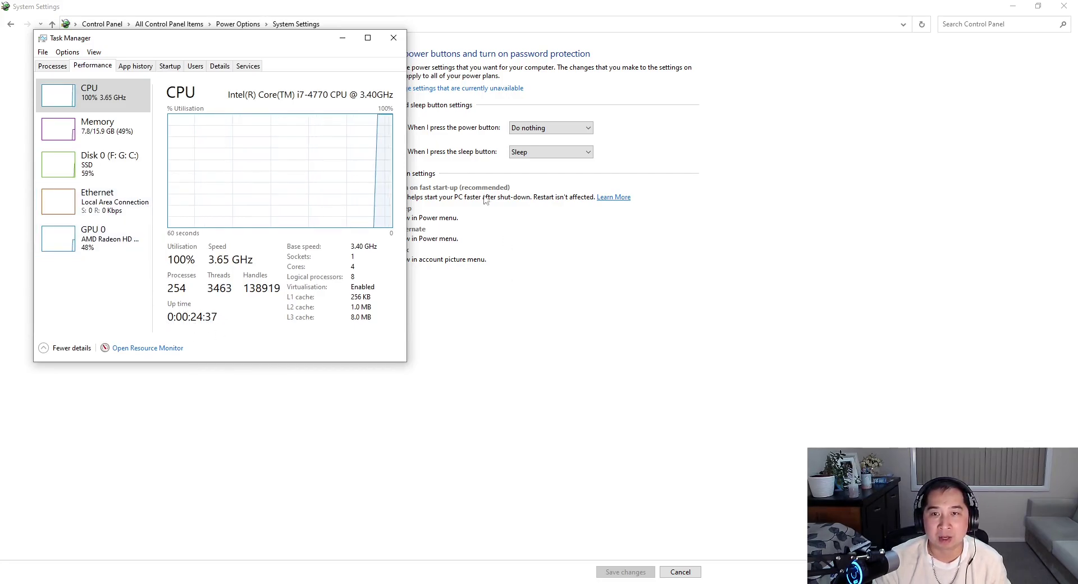
pyautogui.moveTo(308, 41); pyautogui.dragTo(819, 119)
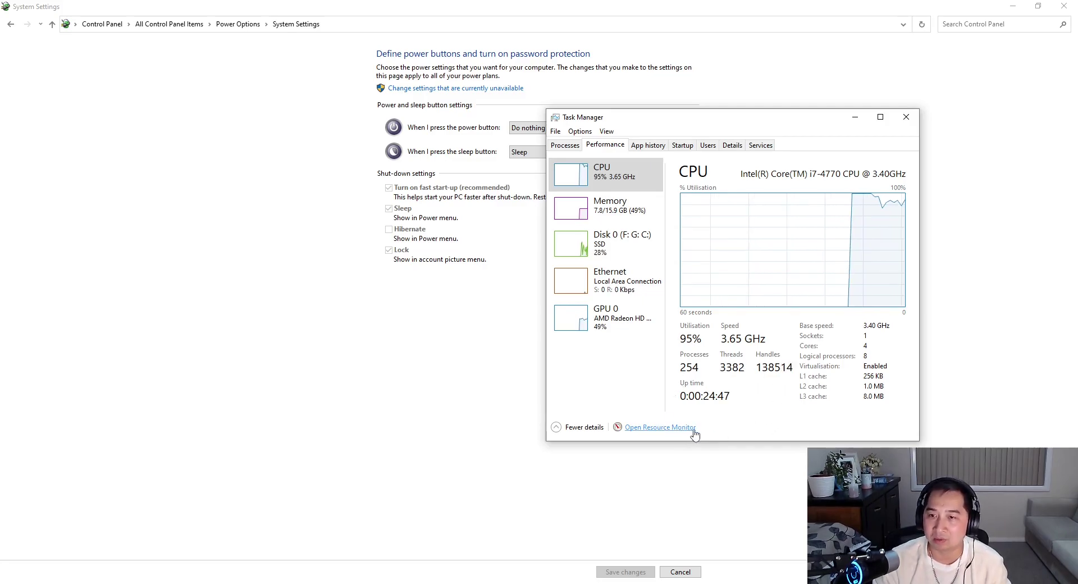
pyautogui.click(904, 122)
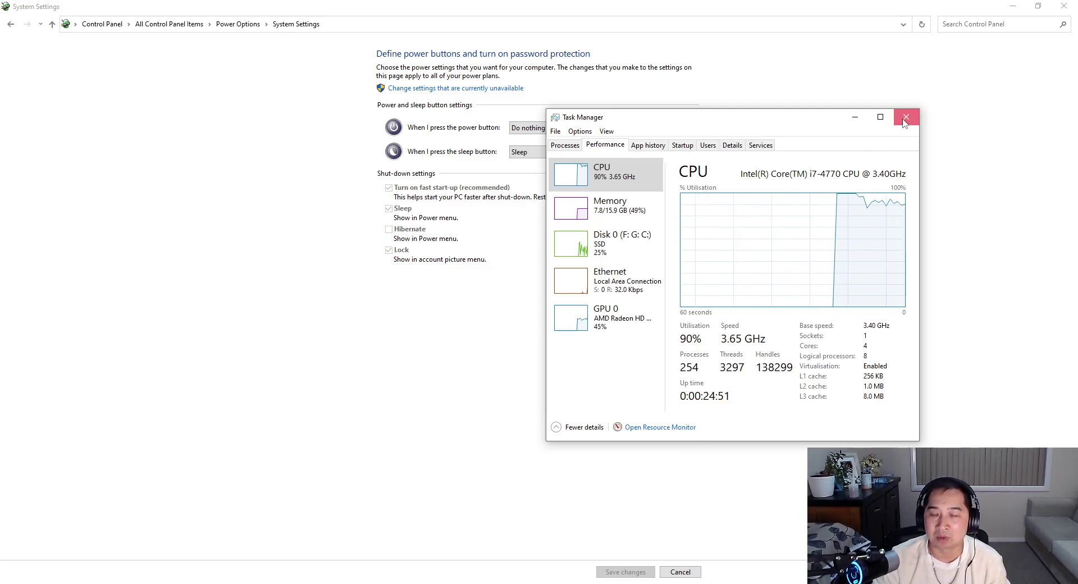
# Unlock the unavailable power settings, turn off fast start-up and save the changes.
pyautogui.click(459, 90)
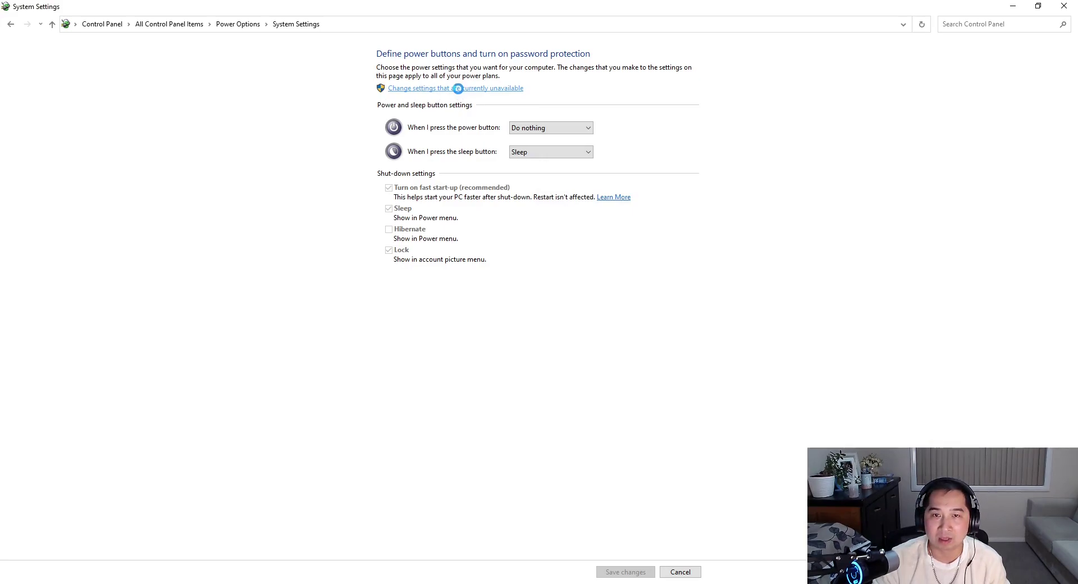
pyautogui.click(389, 176)
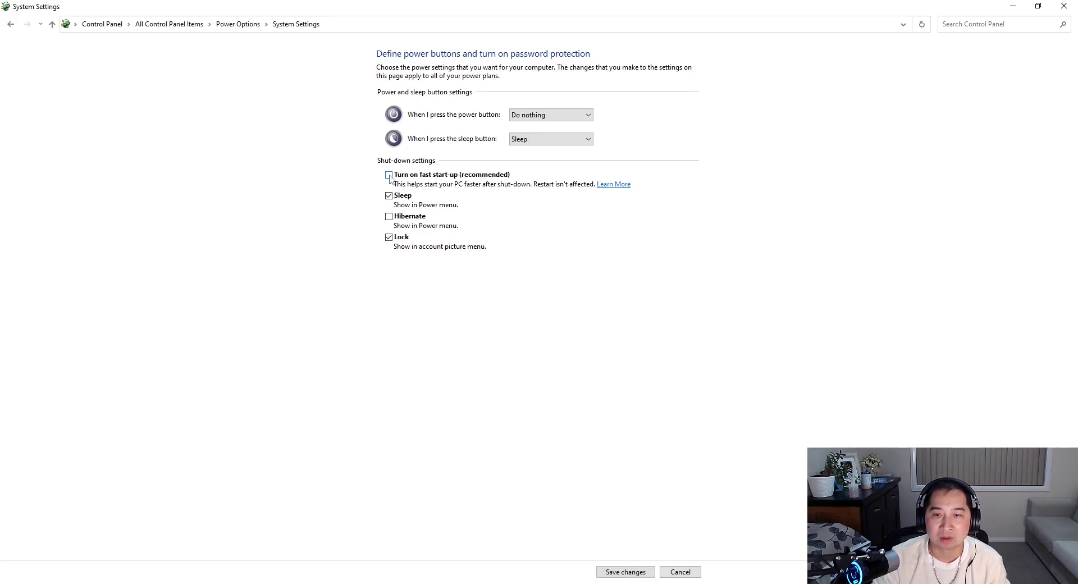
pyautogui.click(626, 572)
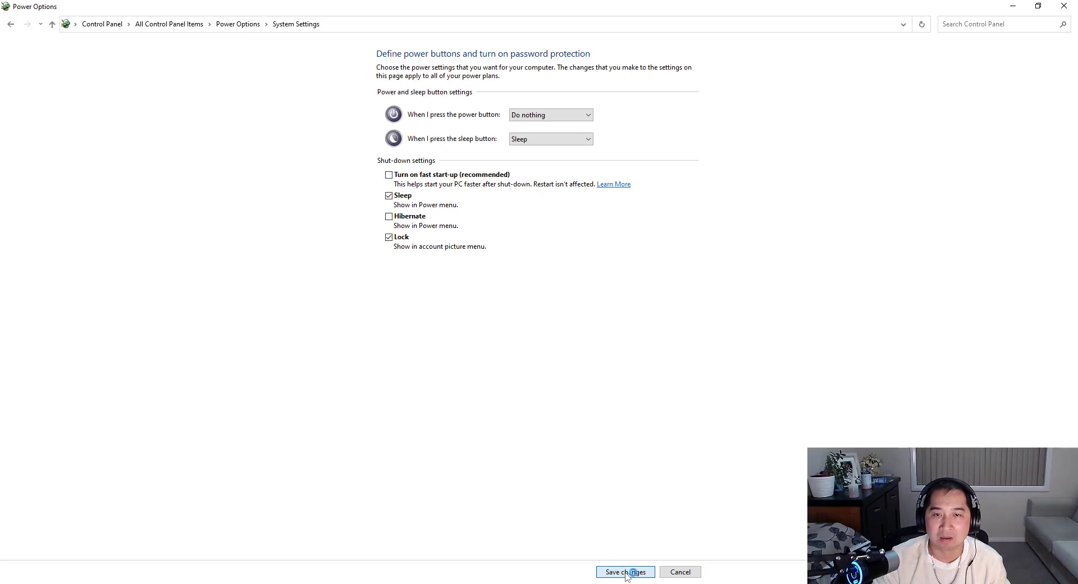
# Close the existing Command Prompt, search Windows for "cmd" and run a new Command Prompt as administrator.
pyautogui.click(37, 73)
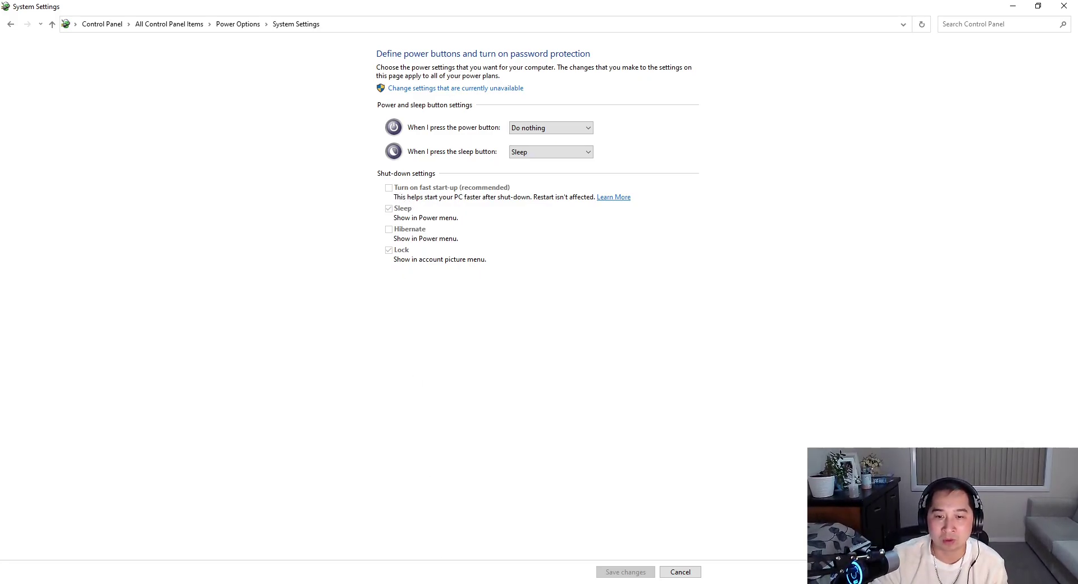
pyautogui.moveTo(425, 583)
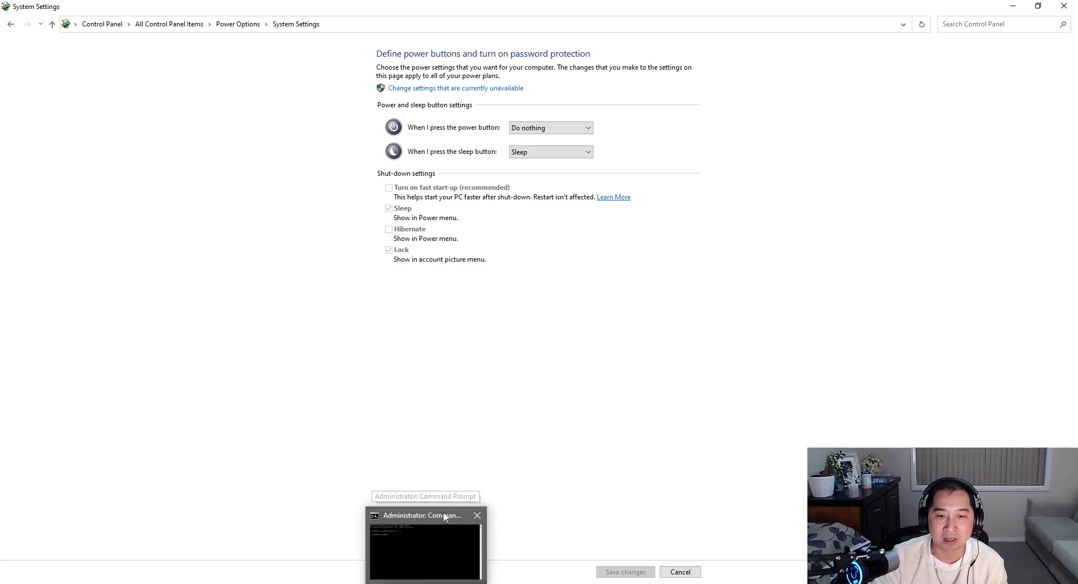
pyautogui.click(478, 515)
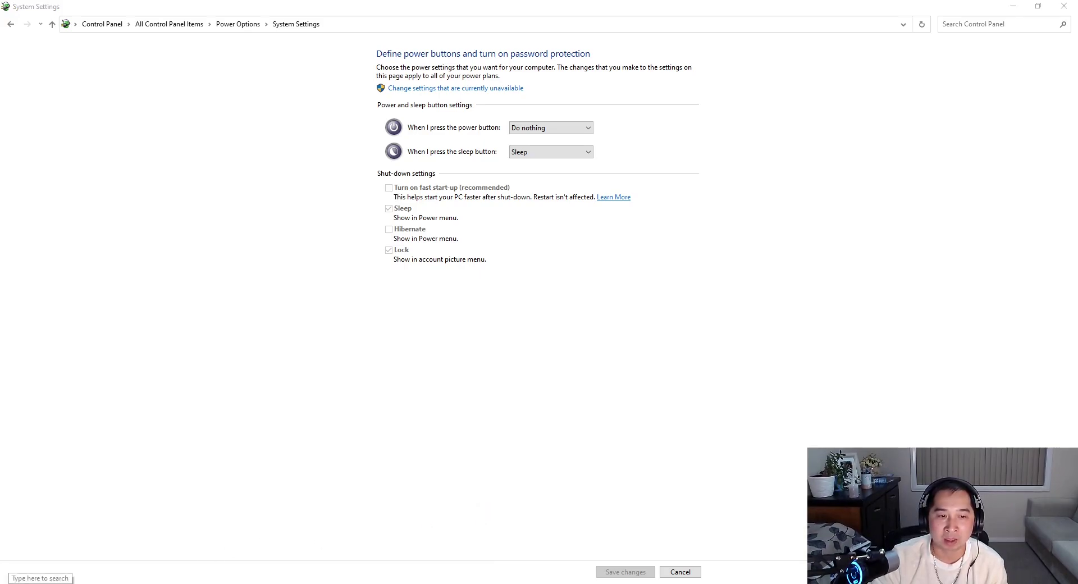
pyautogui.click(56, 578)
pyautogui.write('cmd')
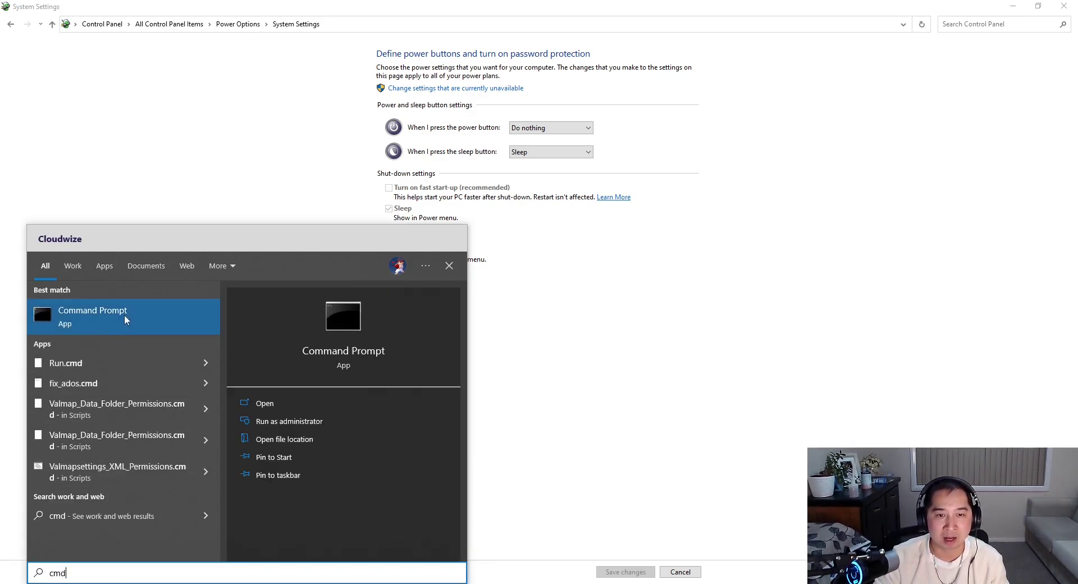
pyautogui.click(305, 422)
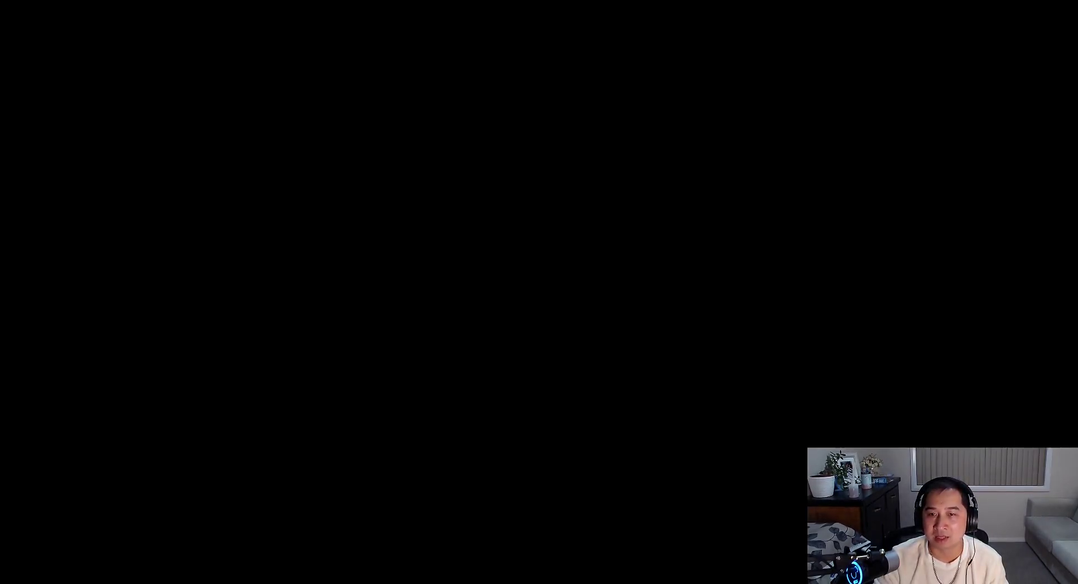
pyautogui.hotkey('alt', 'y')
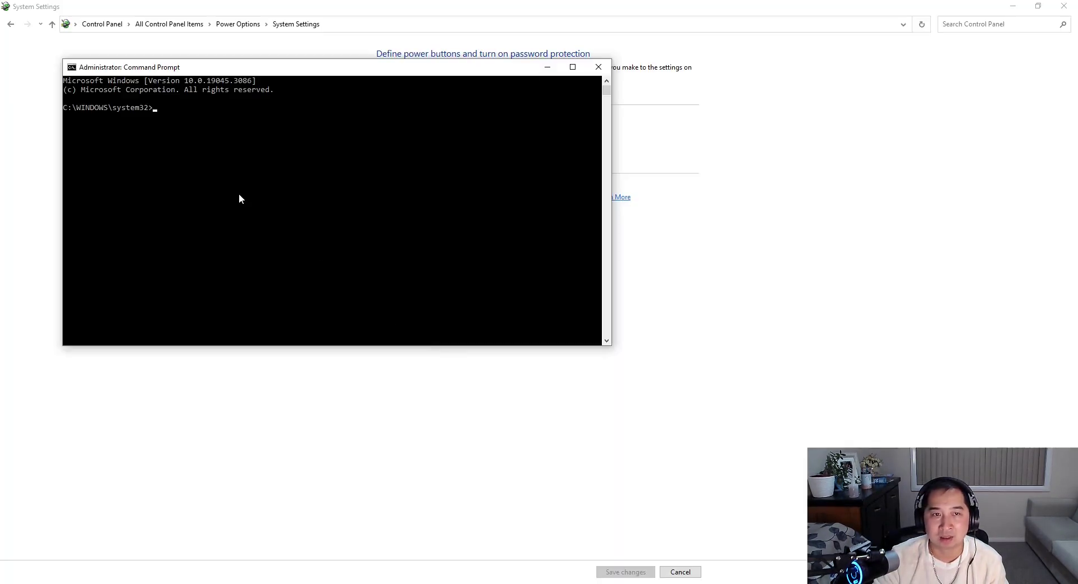
# Disable hibernation by running "powercfg -h off" in the administrator Command Prompt.
pyautogui.write('power')
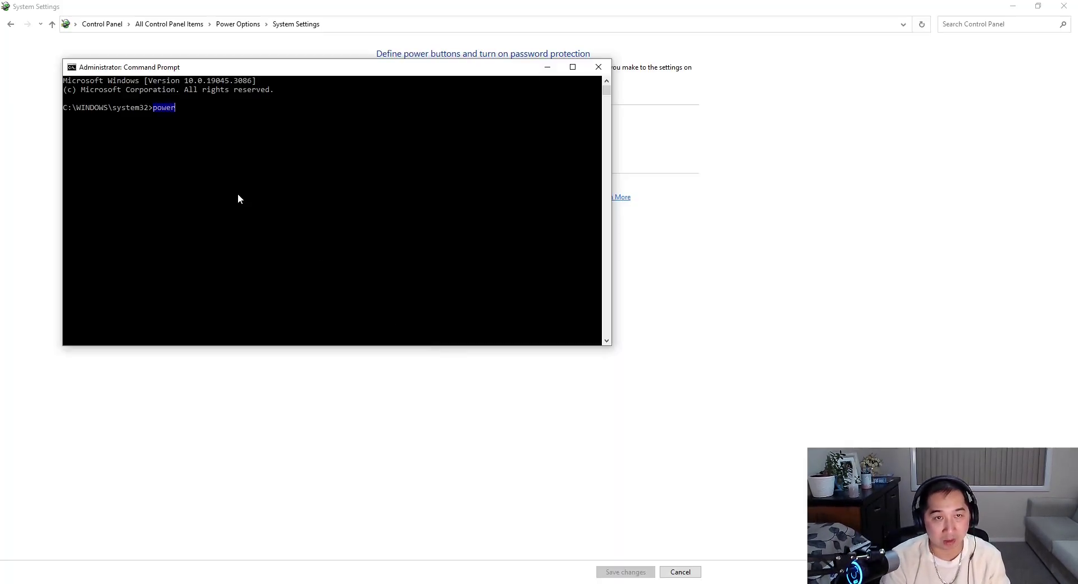
pyautogui.write('cfg')
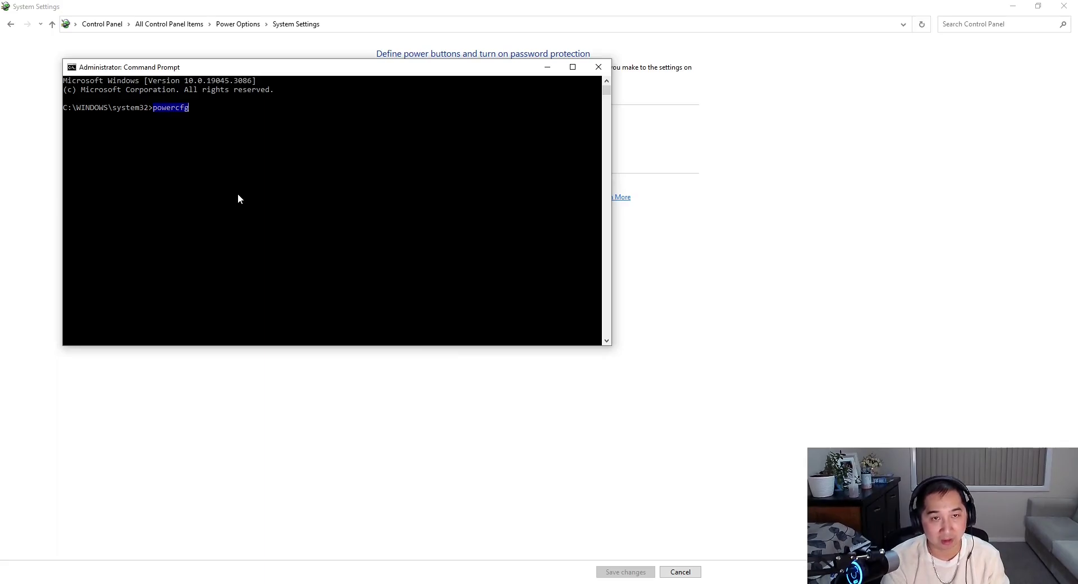
pyautogui.write(' -h off')
pyautogui.press('Return')
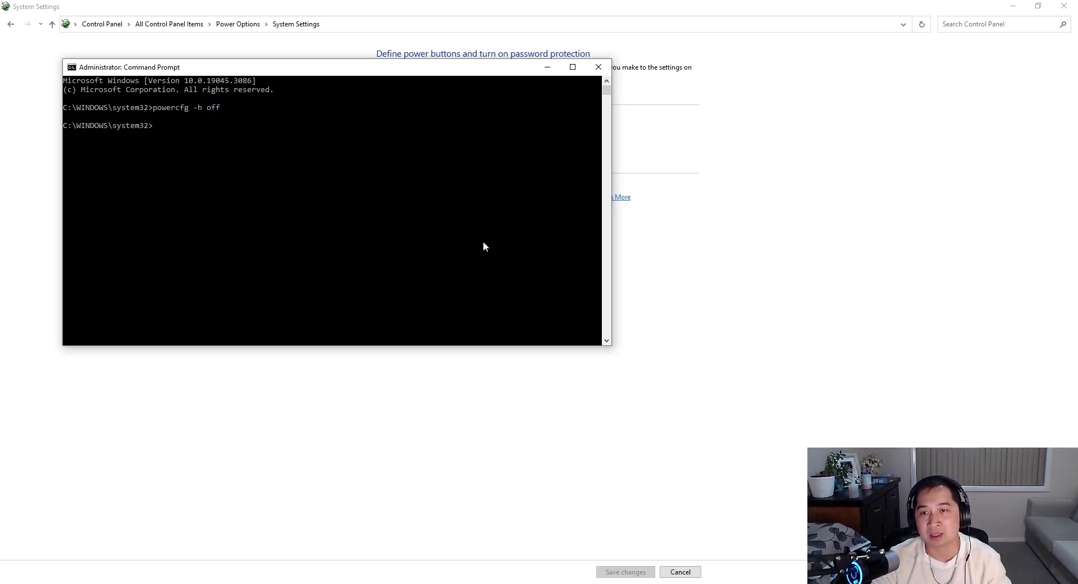
pyautogui.hotkey('alt', 'F4')
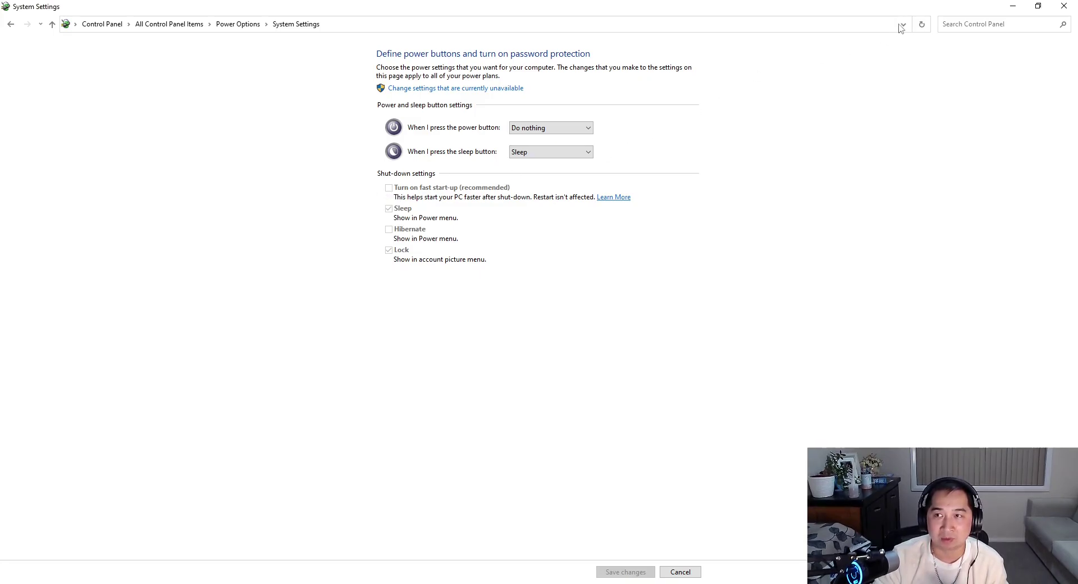
# Refresh the shut-down settings page and check the view options on the Control Panel home page.
pyautogui.click(921, 25)
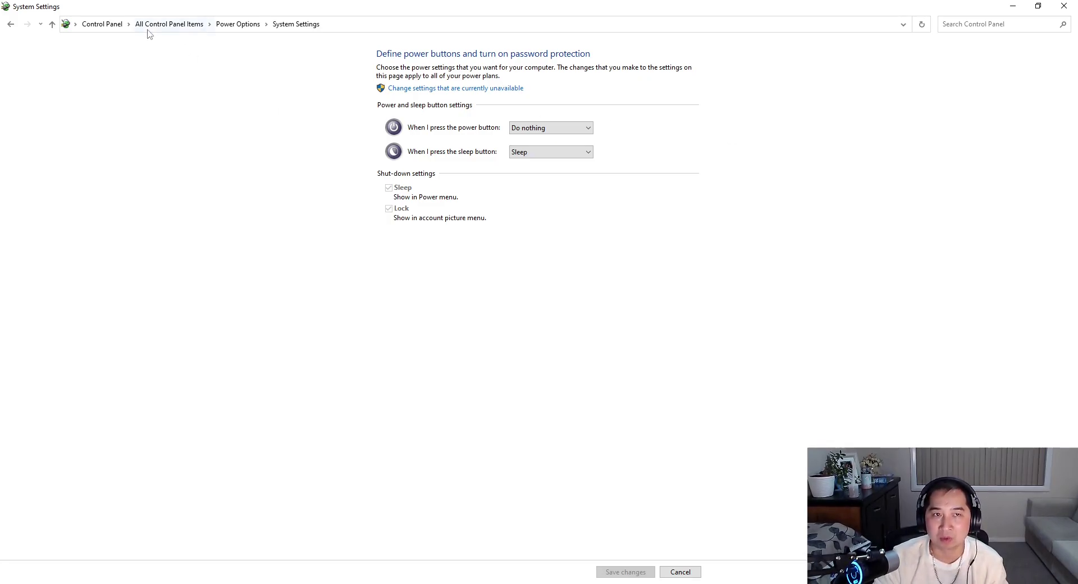
pyautogui.click(103, 26)
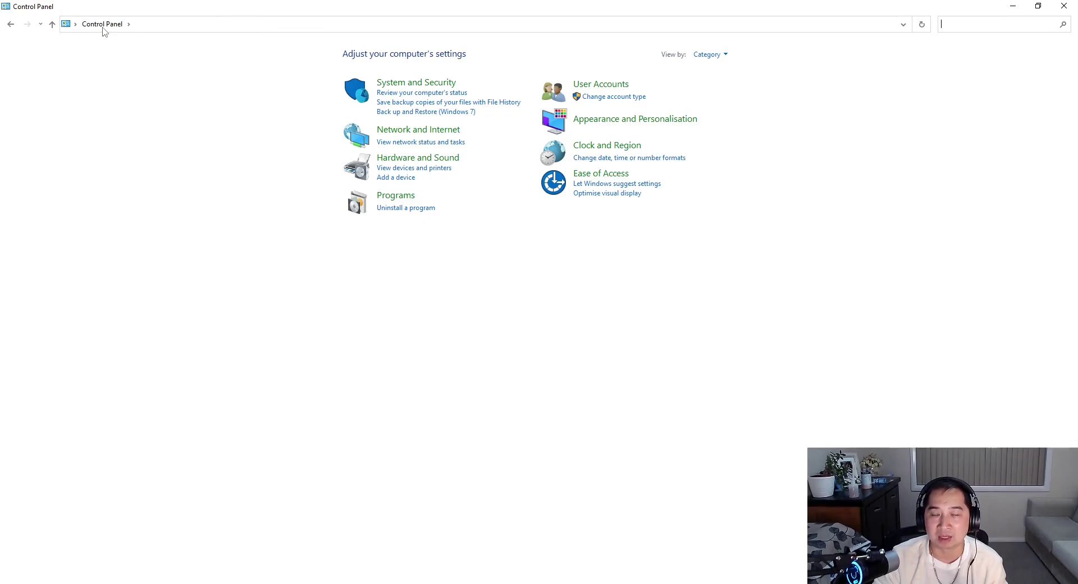
pyautogui.click(718, 54)
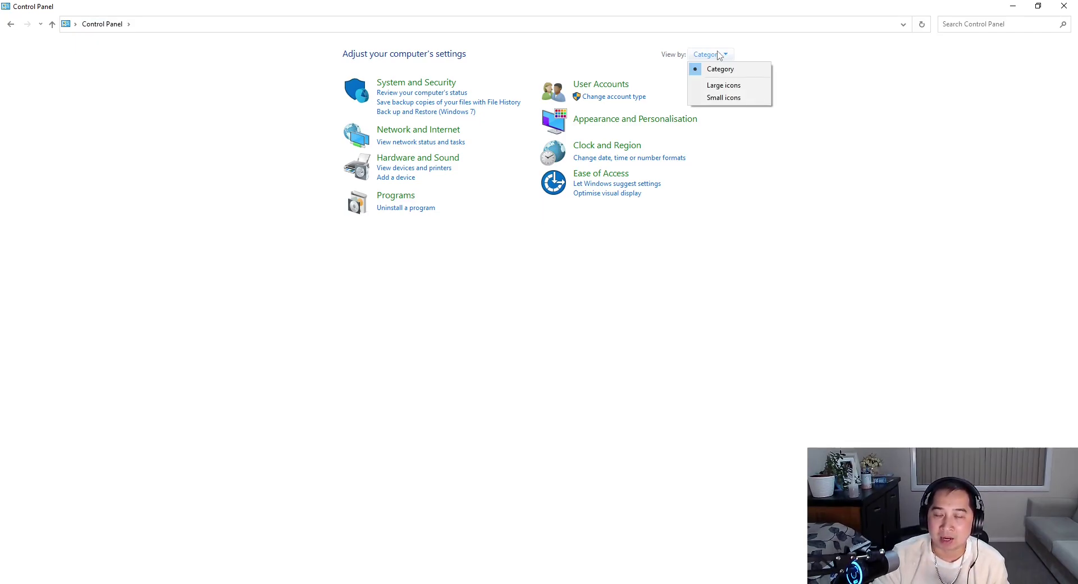
pyautogui.click(639, 326)
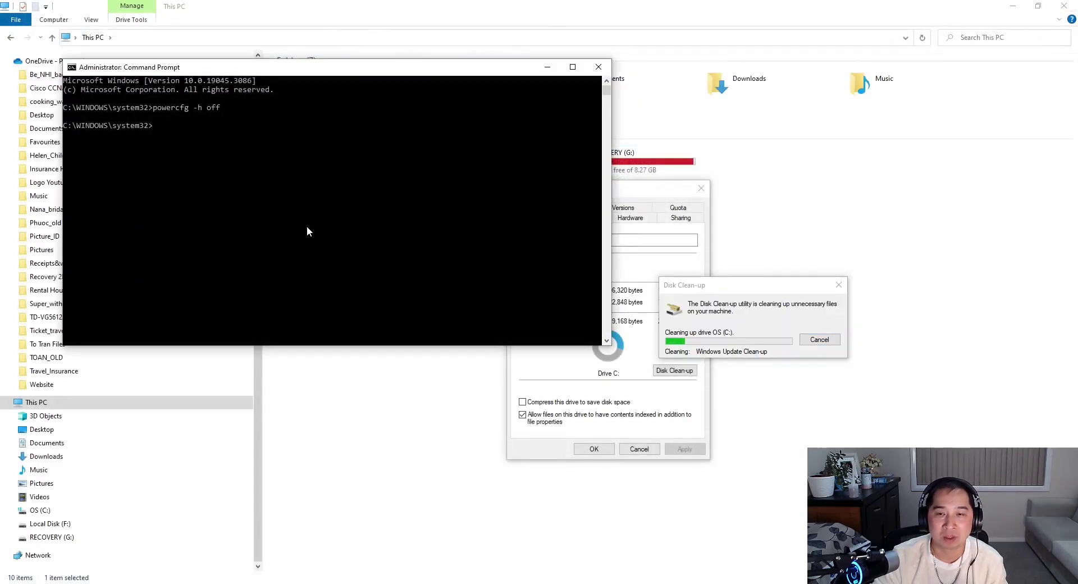
# Close the Command Prompt, search Windows for "control" and open the Control Panel.
pyautogui.click(598, 66)
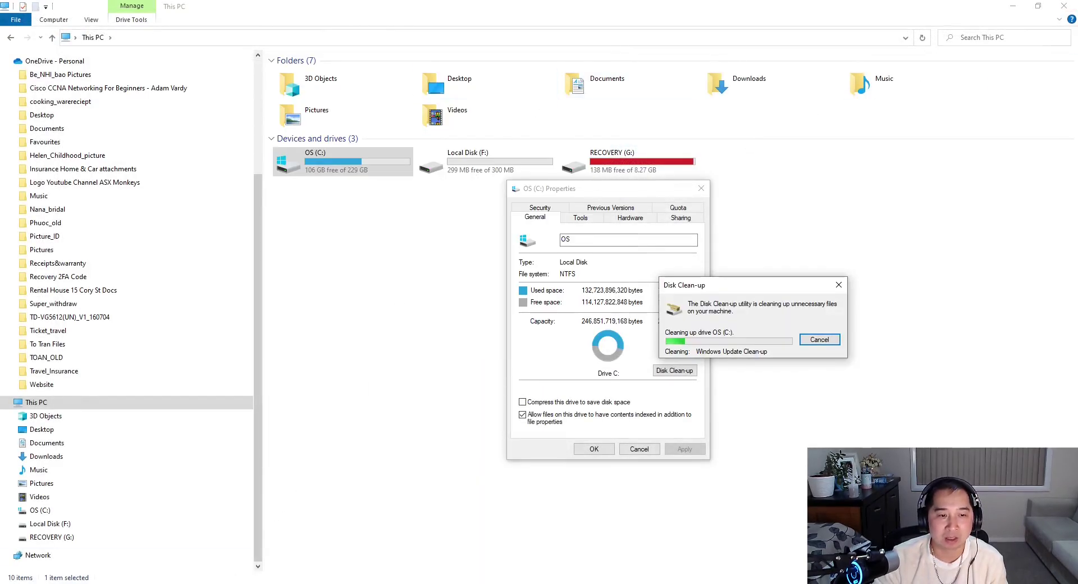
pyautogui.press('super+s')
pyautogui.write('control')
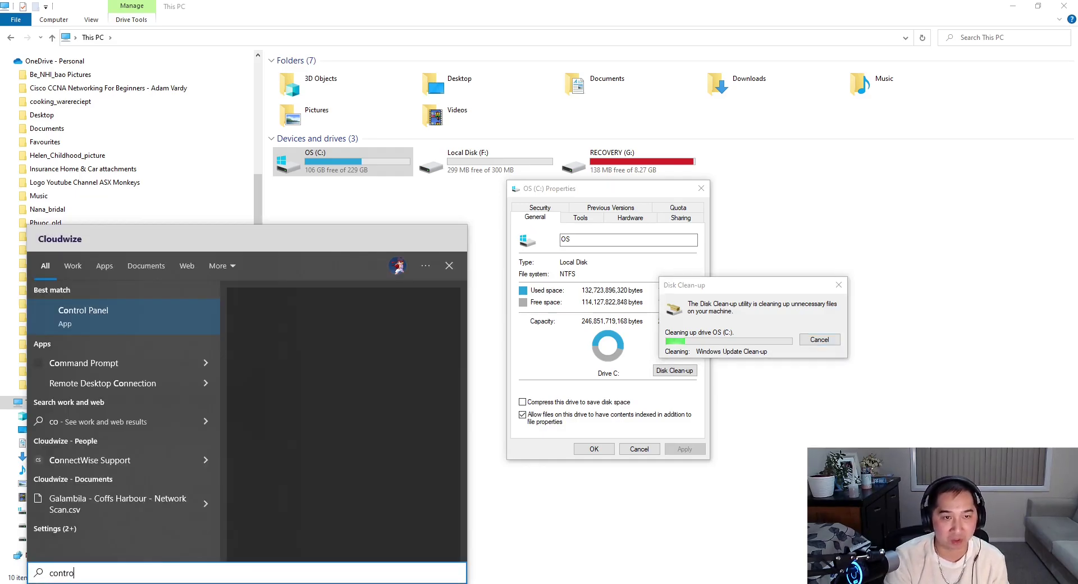
pyautogui.click(70, 320)
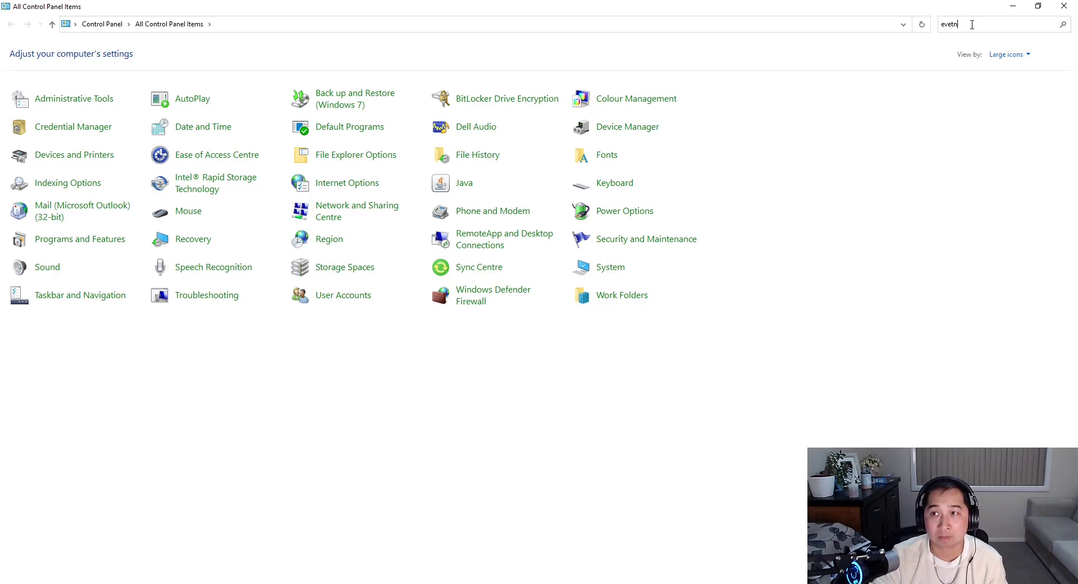
# Search the Control Panel for "event" and return to the list of all items.
pyautogui.press('BackSpace')
pyautogui.press('BackSpace')
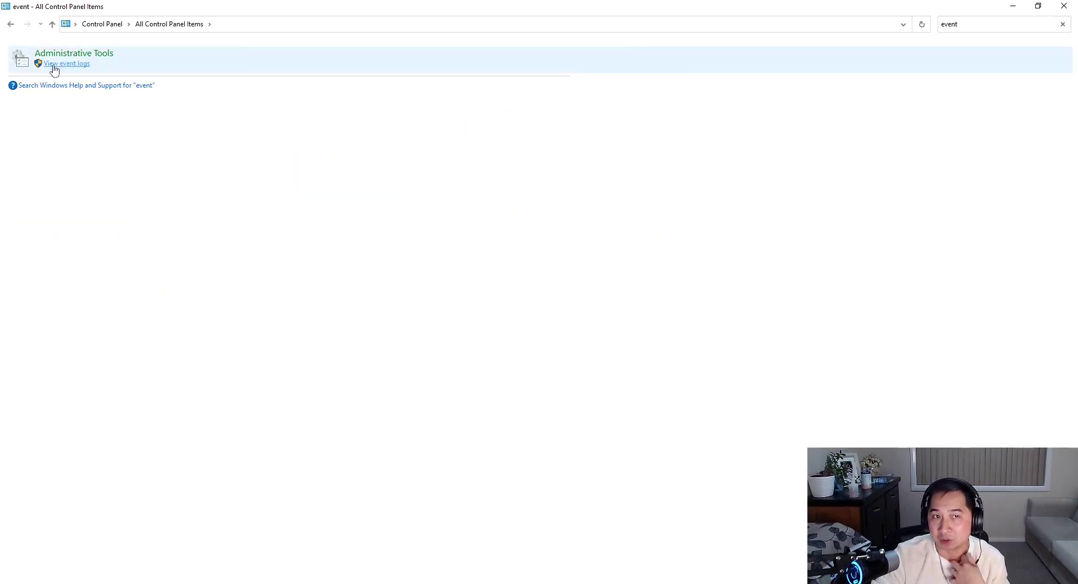
pyautogui.click(13, 26)
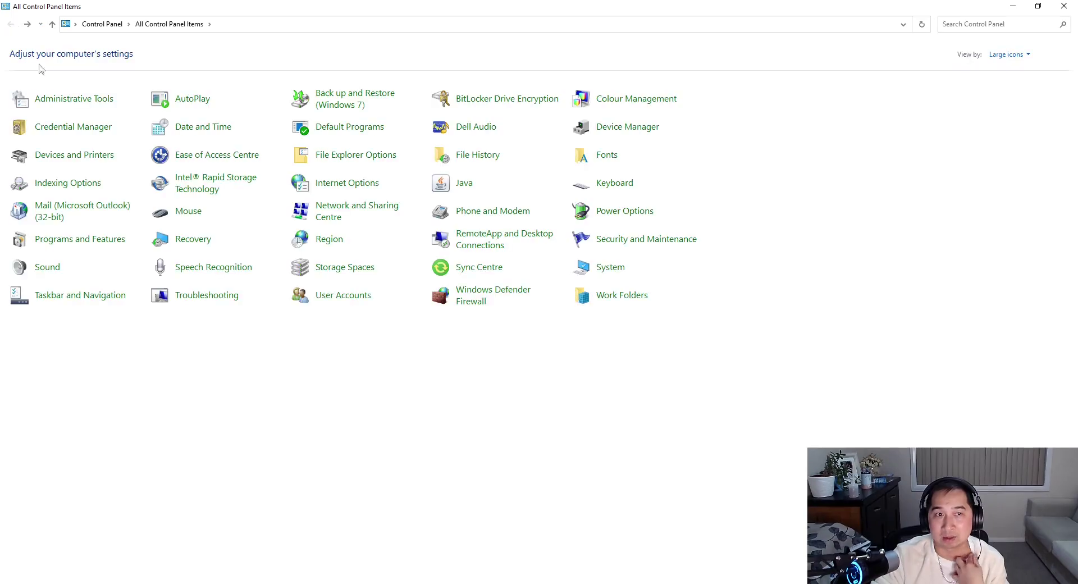
# Open Event Viewer from the Administrative Tools and expand the Windows Logs.
pyautogui.click(58, 102)
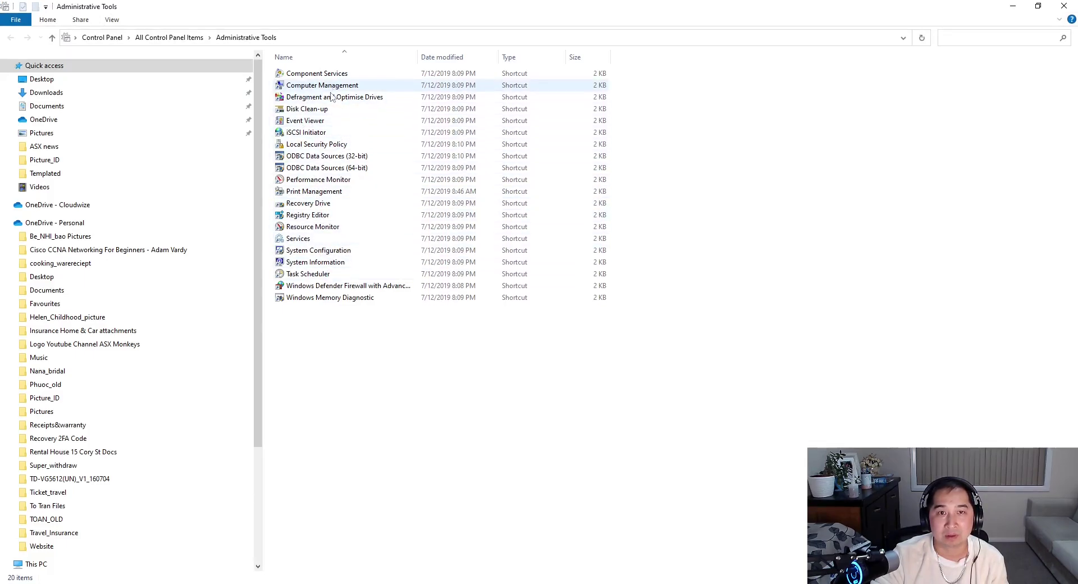
pyautogui.click(322, 122)
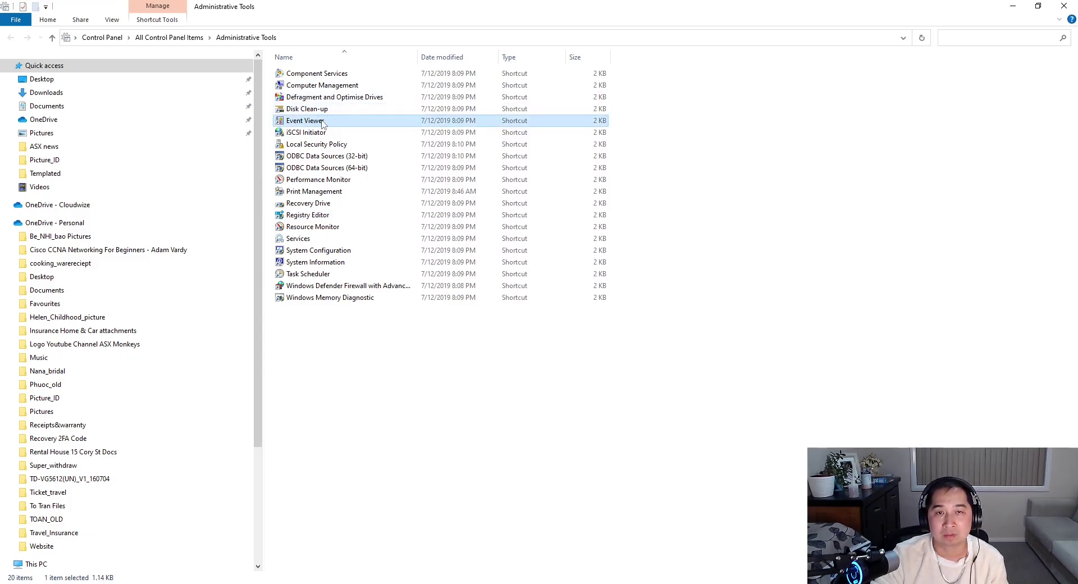
pyautogui.doubleClick(322, 122)
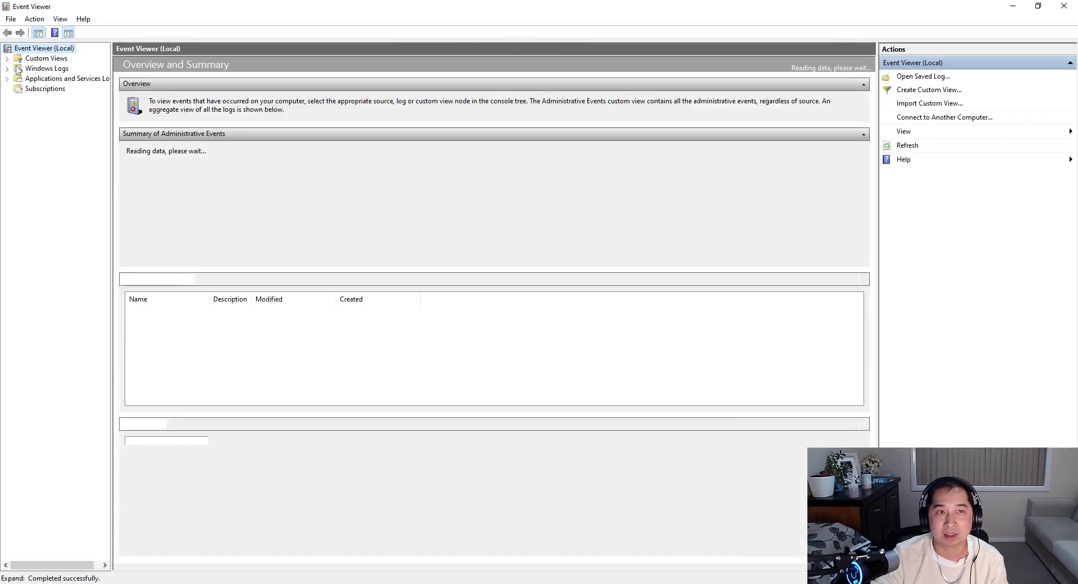
pyautogui.doubleClick(17, 69)
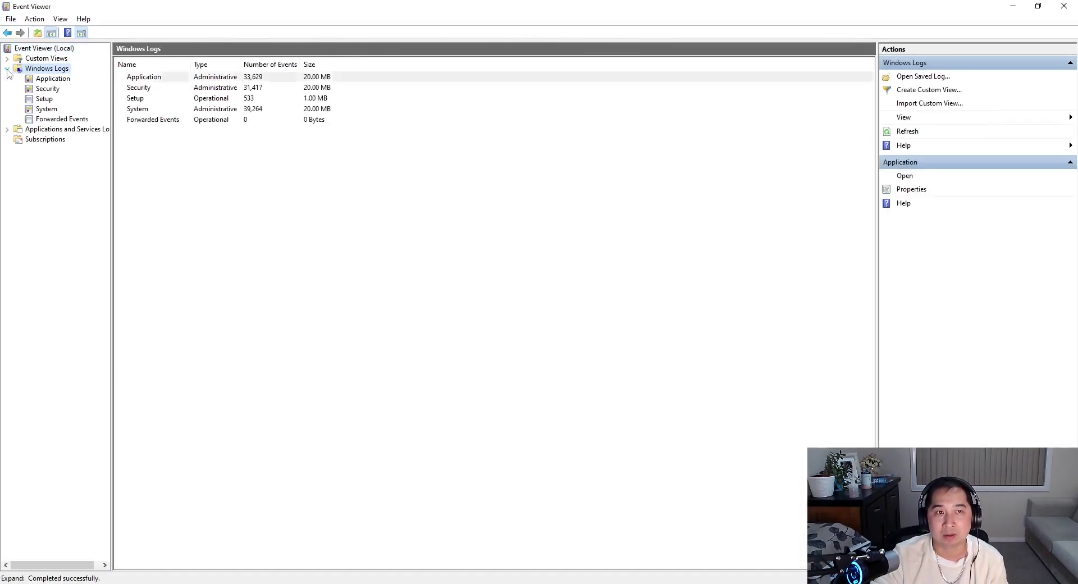
# Examine the number of events in the Application, Security, Setup and System logs, ending on the Application log.
pyautogui.click(41, 82)
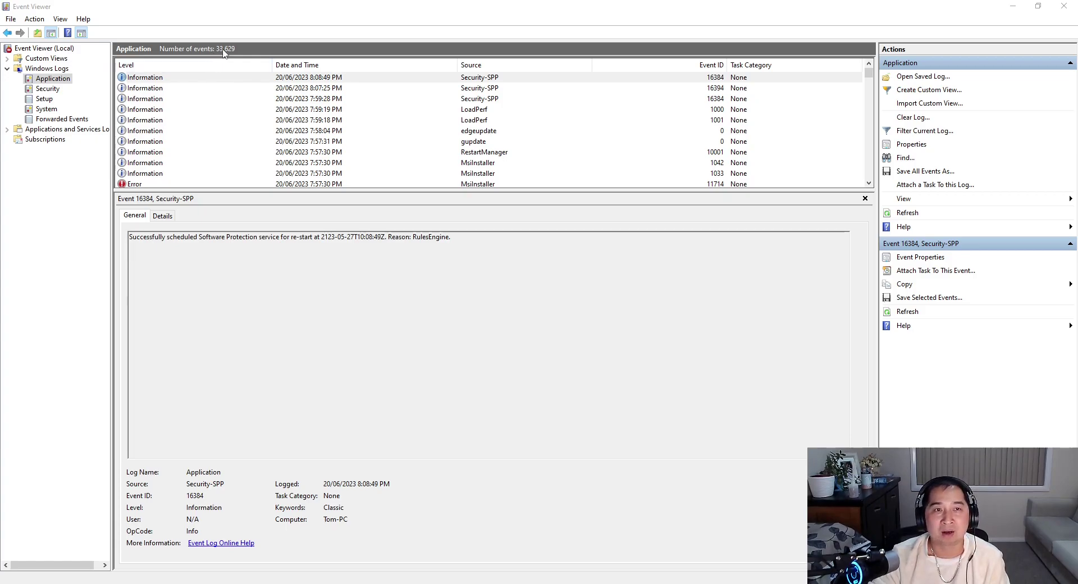
pyautogui.click(48, 89)
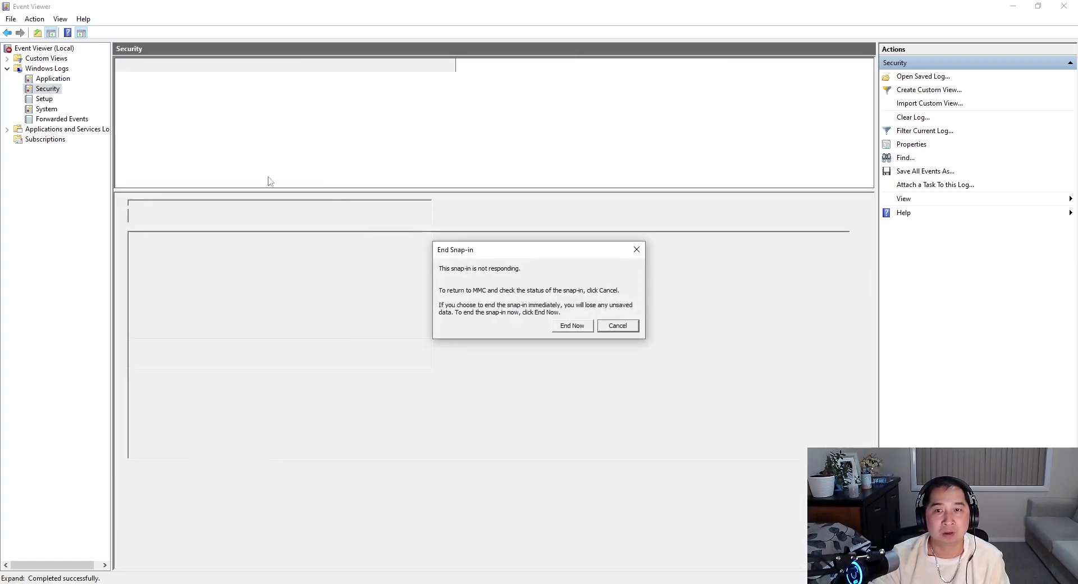
pyautogui.click(616, 325)
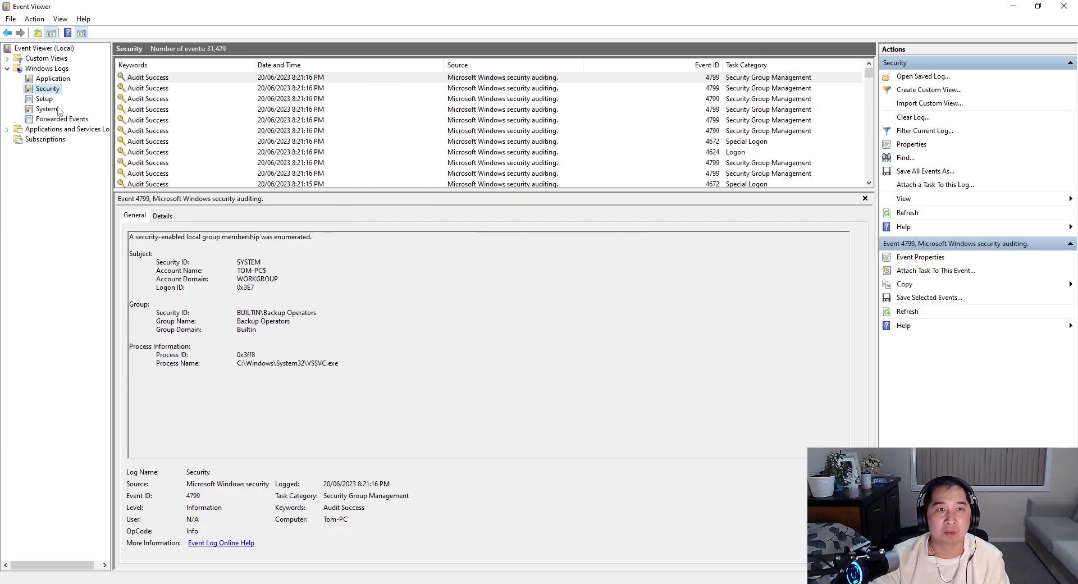
pyautogui.click(48, 101)
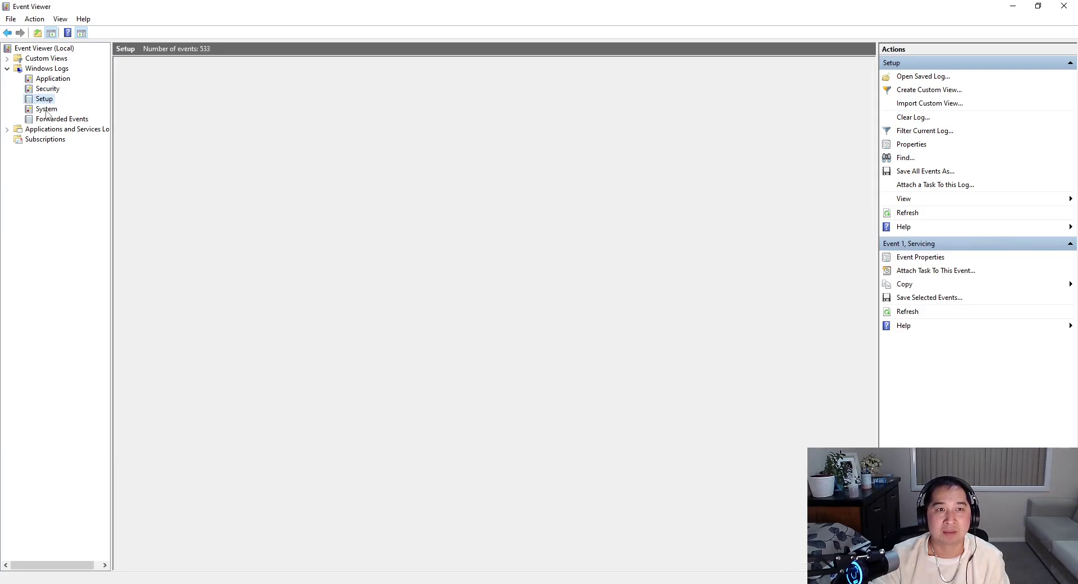
pyautogui.click(46, 109)
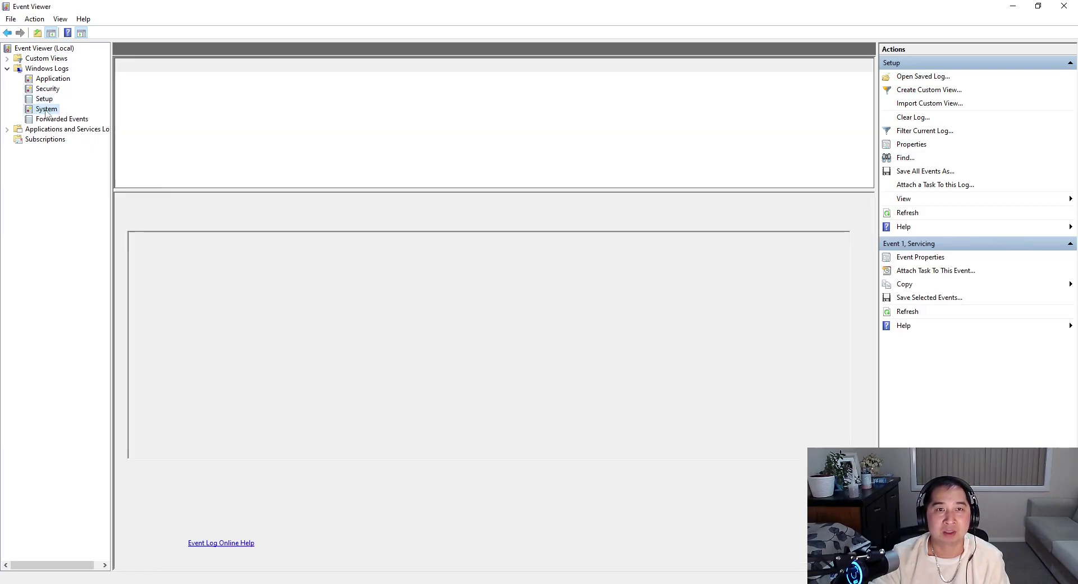
pyautogui.click(53, 79)
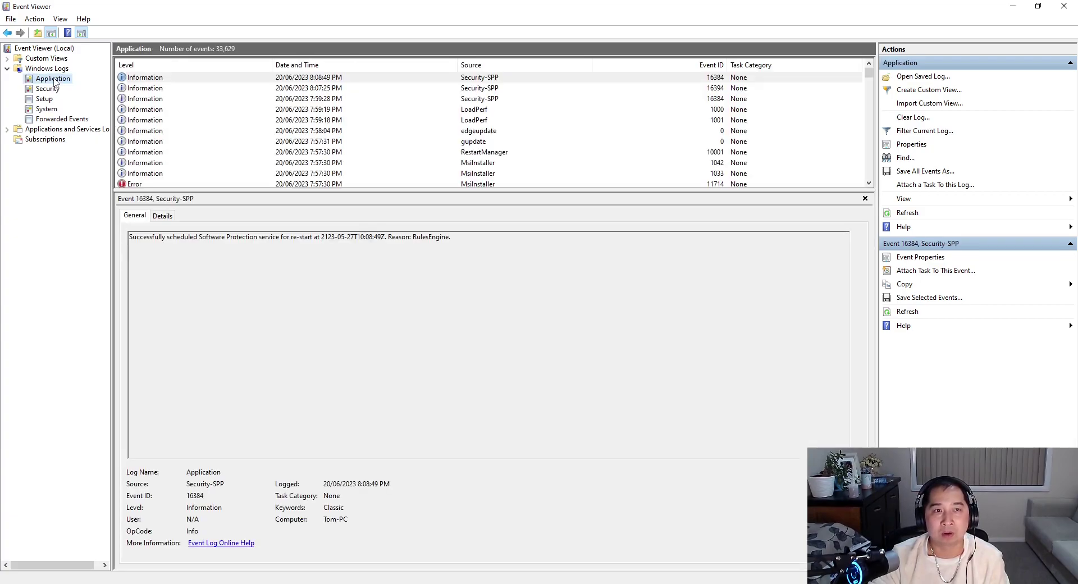
# Start clearing the System log with its contents saved first, choosing the Setups folder on the C: drive as the save location.
pyautogui.click(49, 89)
pyautogui.click(46, 109)
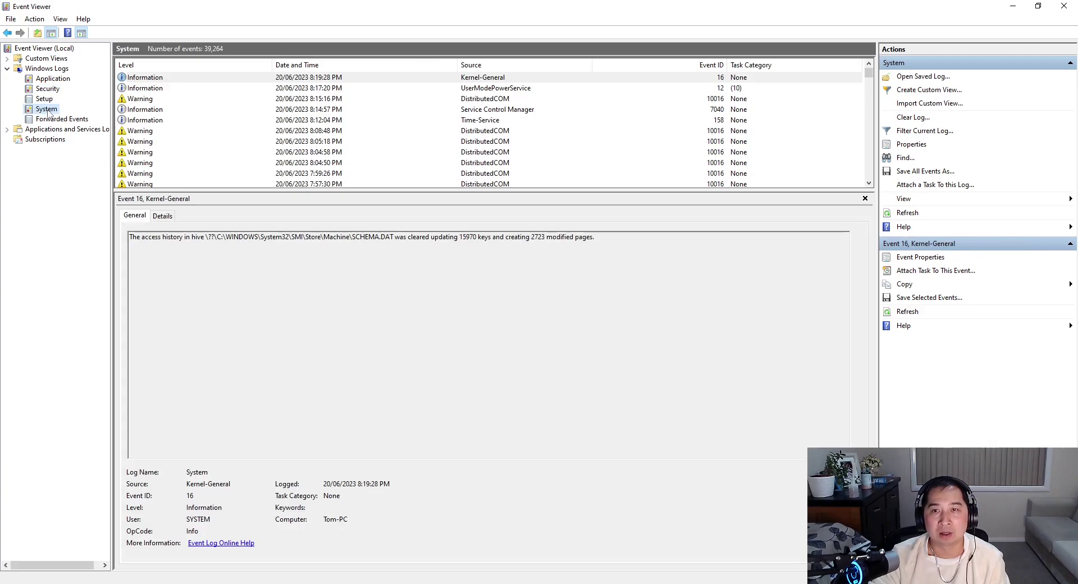
pyautogui.click(913, 119)
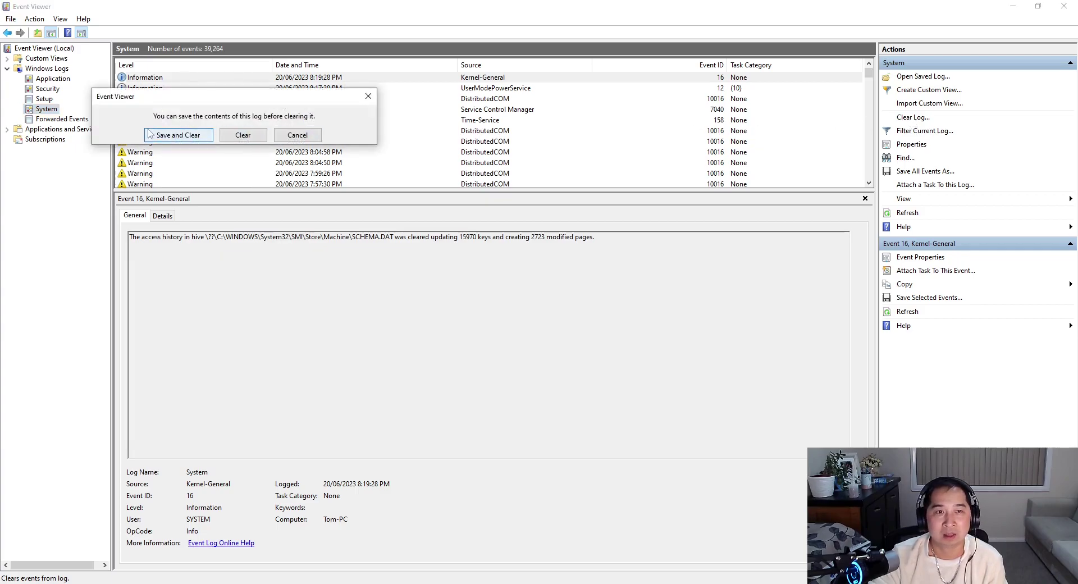
pyautogui.click(166, 135)
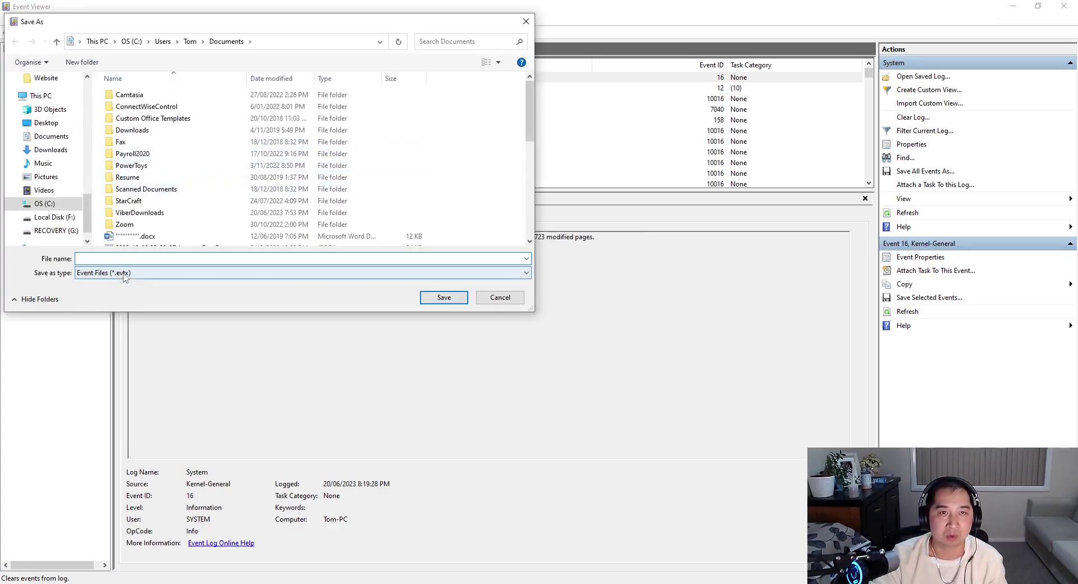
pyautogui.click(44, 204)
pyautogui.scroll(-3, 144, 215)
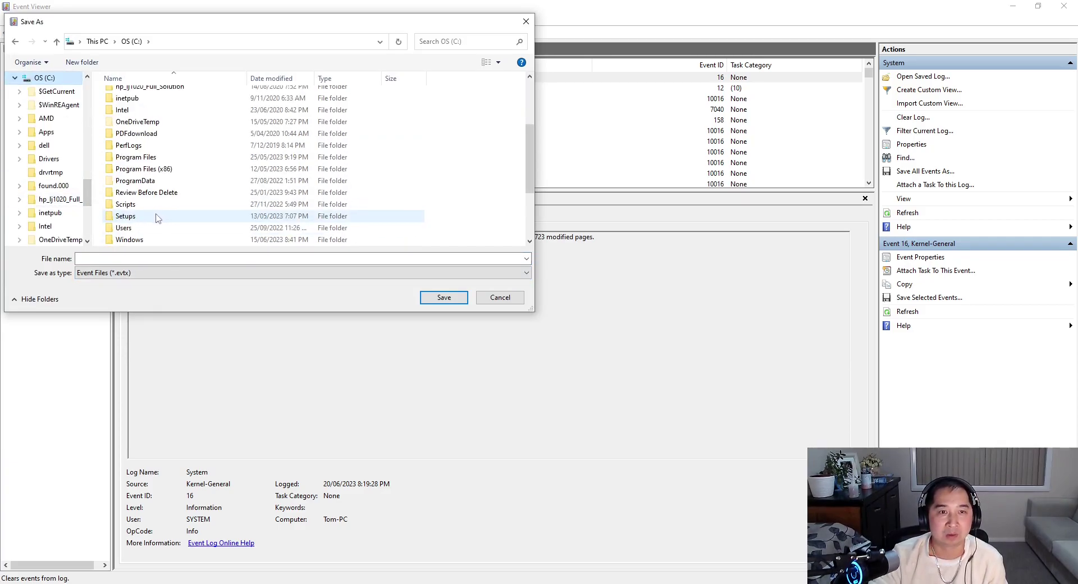
pyautogui.doubleClick(126, 216)
pyautogui.click(204, 256)
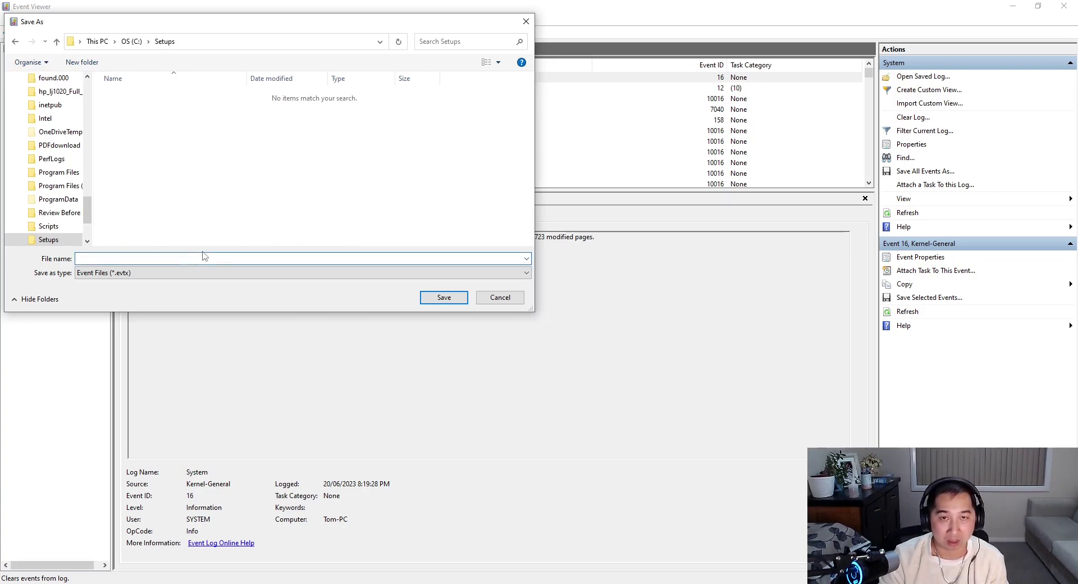
# Name the saved event file "system log 20-06-23" and save it to clear the System log.
pyautogui.moveTo(320, 23); pyautogui.dragTo(613, 116)
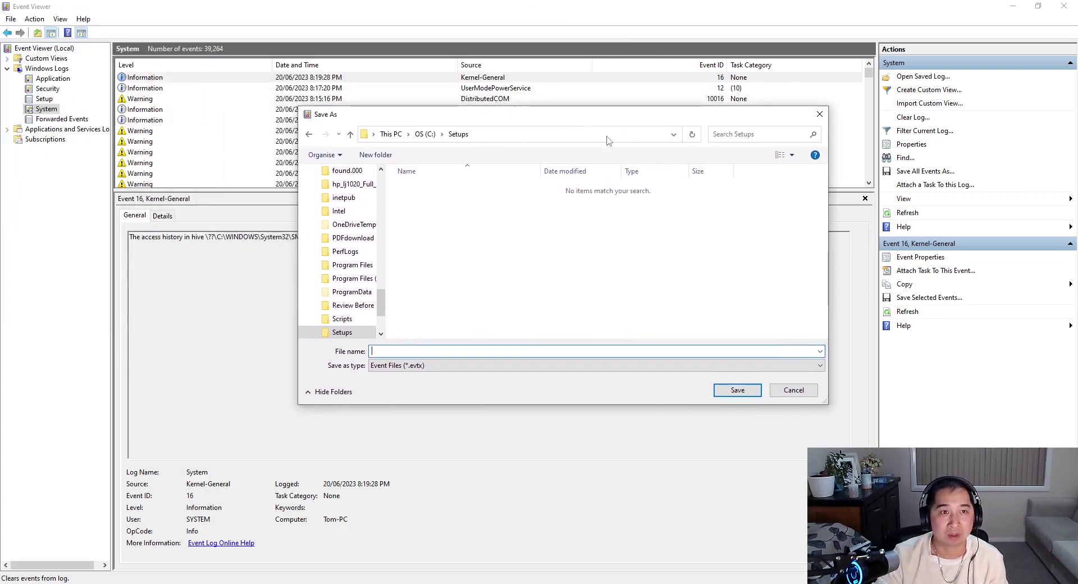
pyautogui.write('system log')
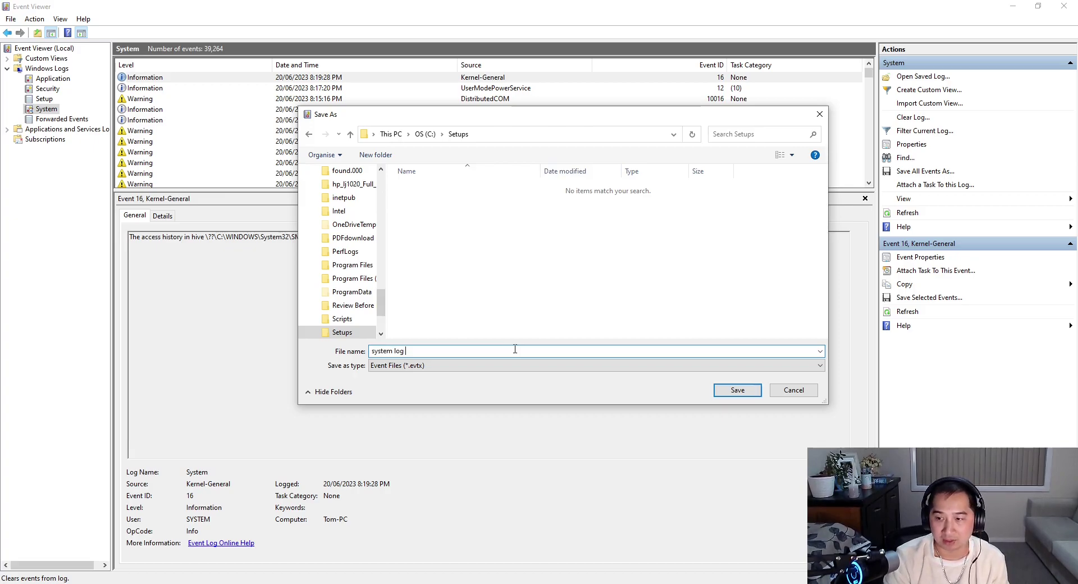
pyautogui.write(' 20')
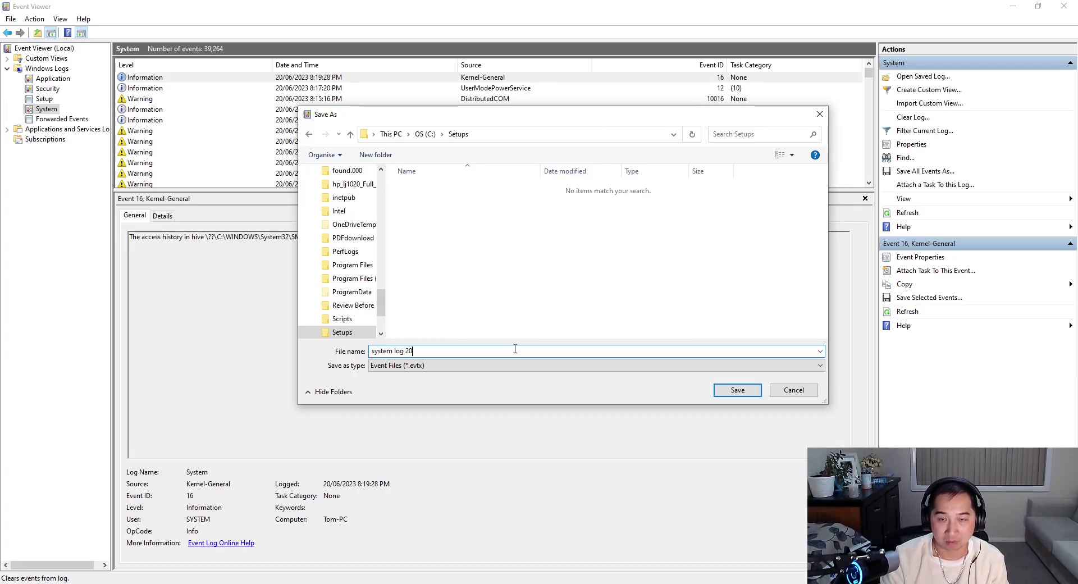
pyautogui.write('-06-23')
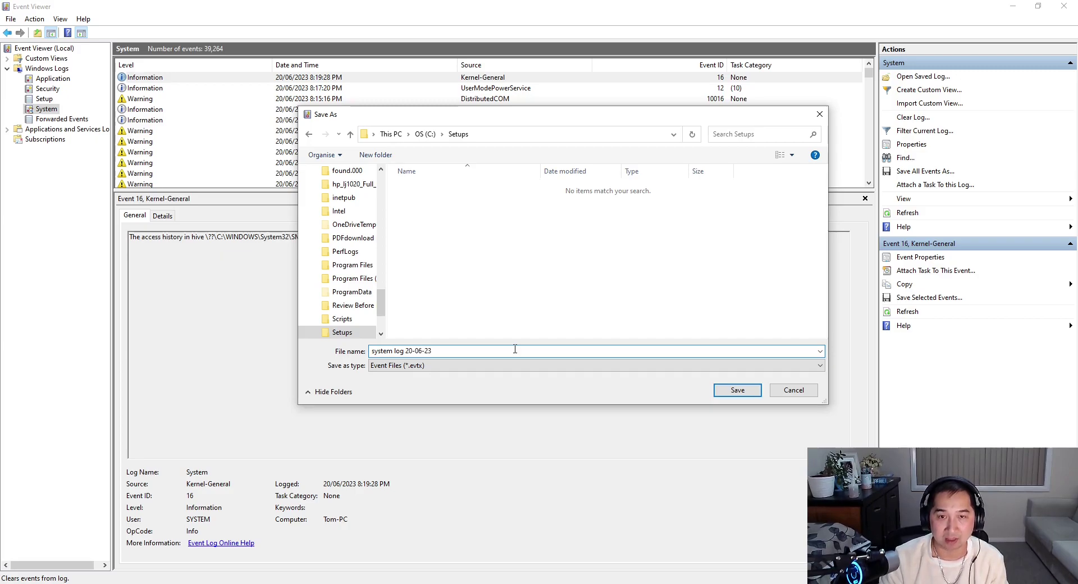
pyautogui.press('Tab')
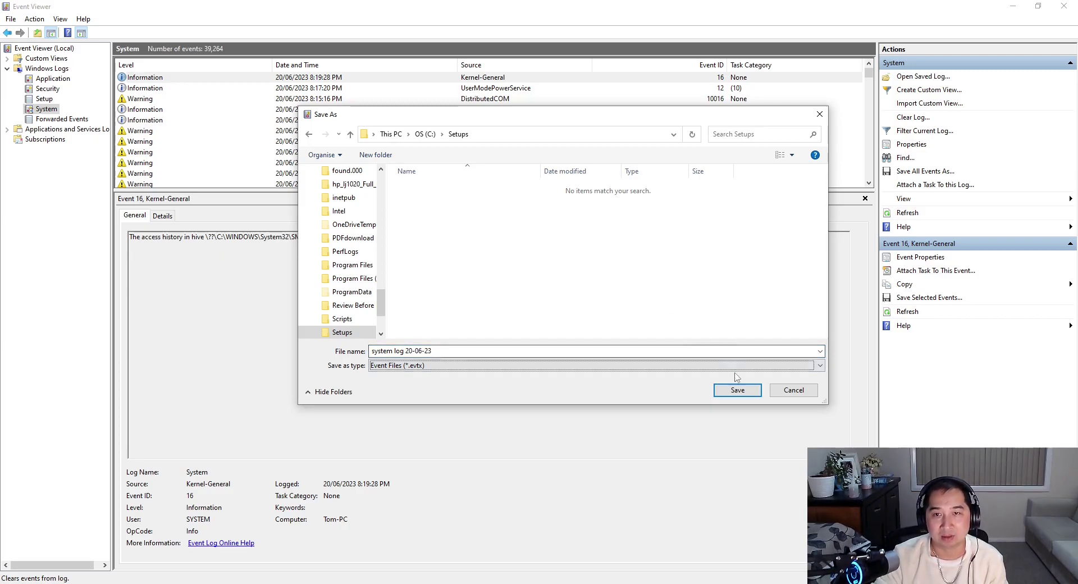
pyautogui.click(743, 394)
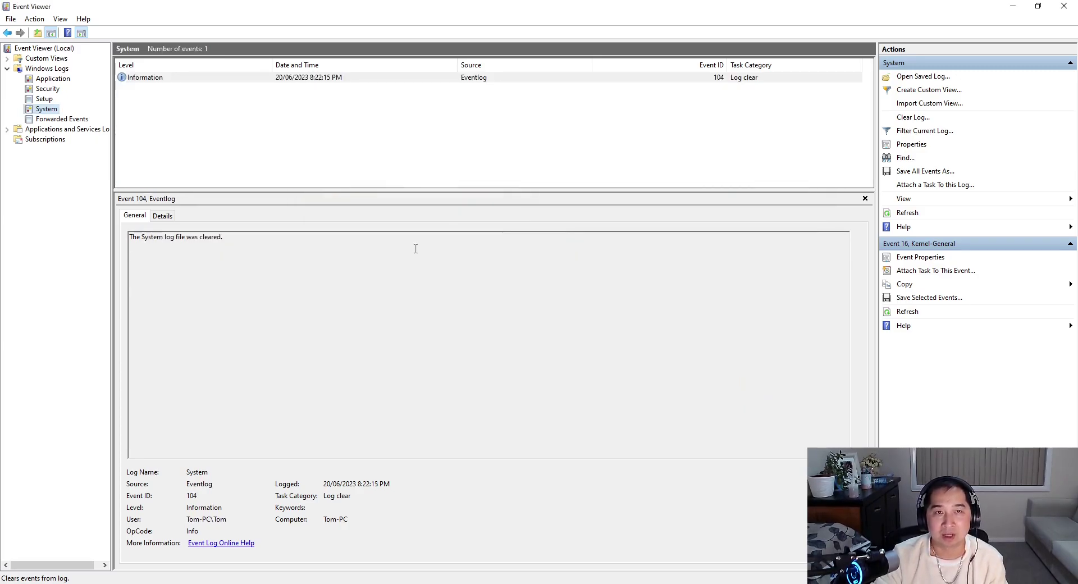
# Save the Application log as "App Log 6-23" in the Setups folder and clear it.
pyautogui.click(52, 79)
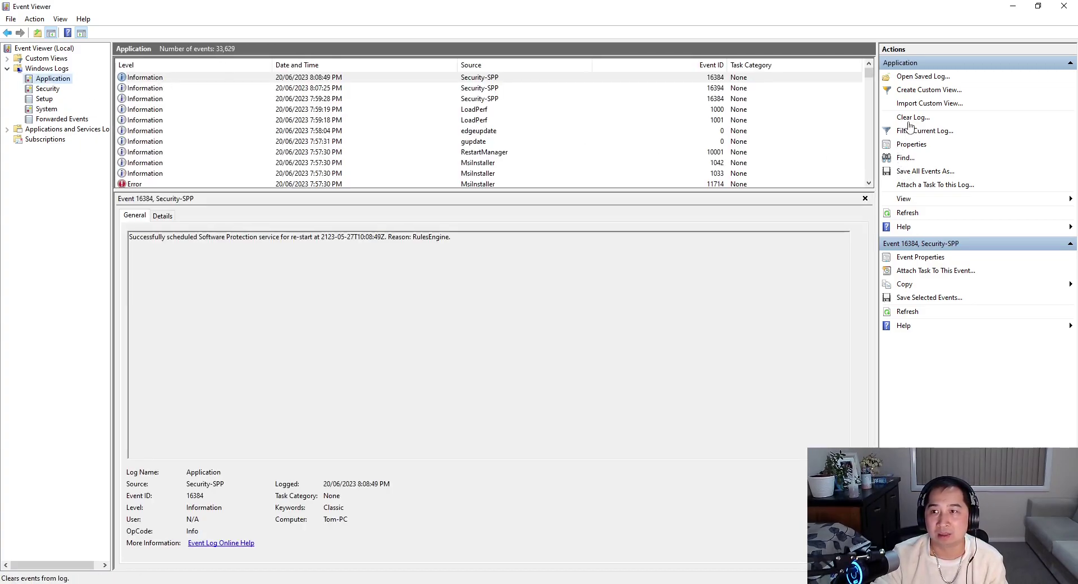
pyautogui.click(909, 119)
pyautogui.click(193, 153)
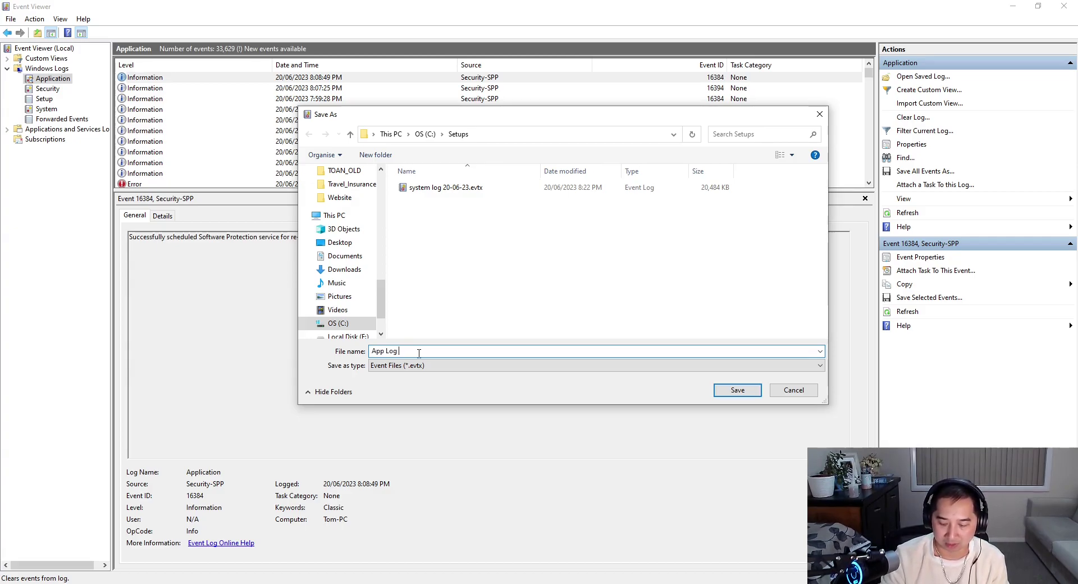
pyautogui.write('2')
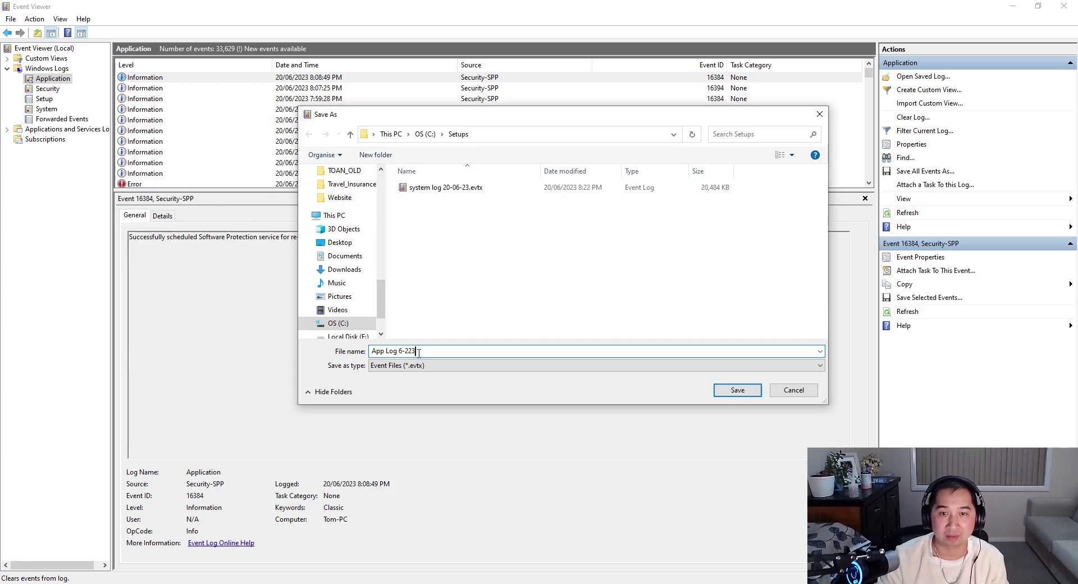
pyautogui.write('3')
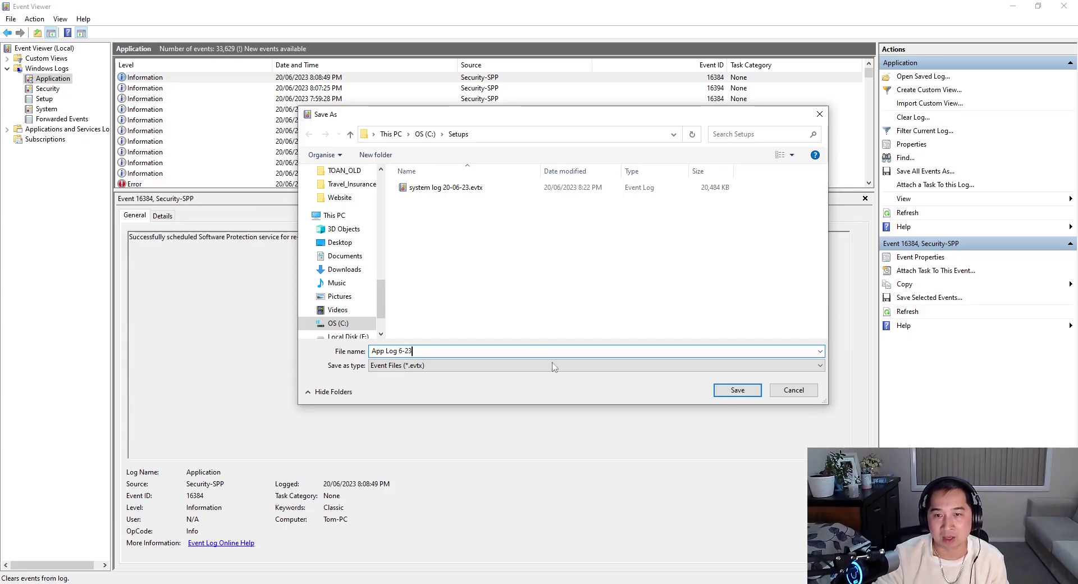
pyautogui.click(737, 392)
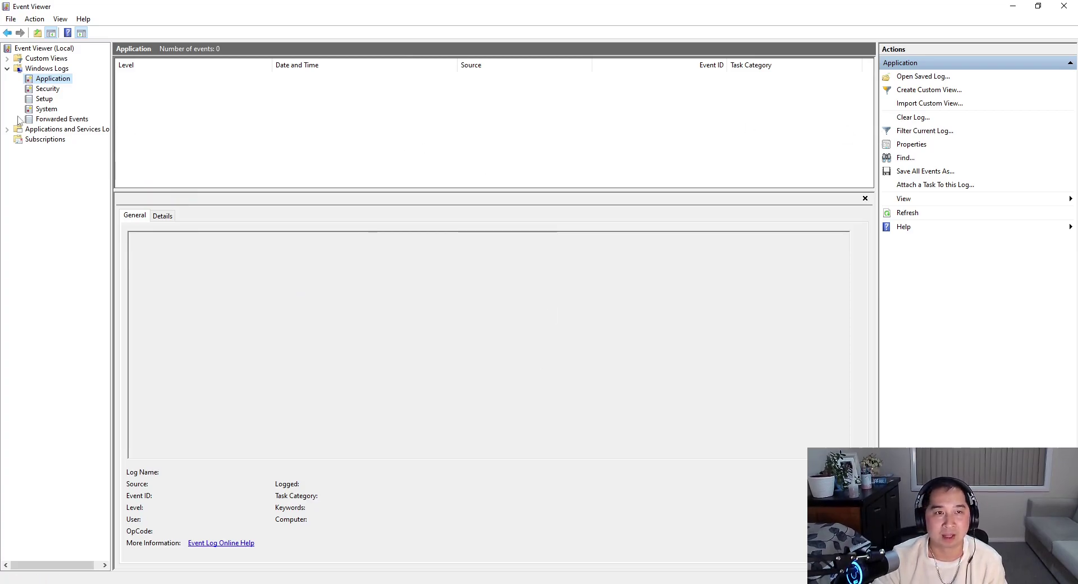
# Clear the Security log without saving it, and minimise the Event Viewer and Administrative Tools windows.
pyautogui.click(45, 89)
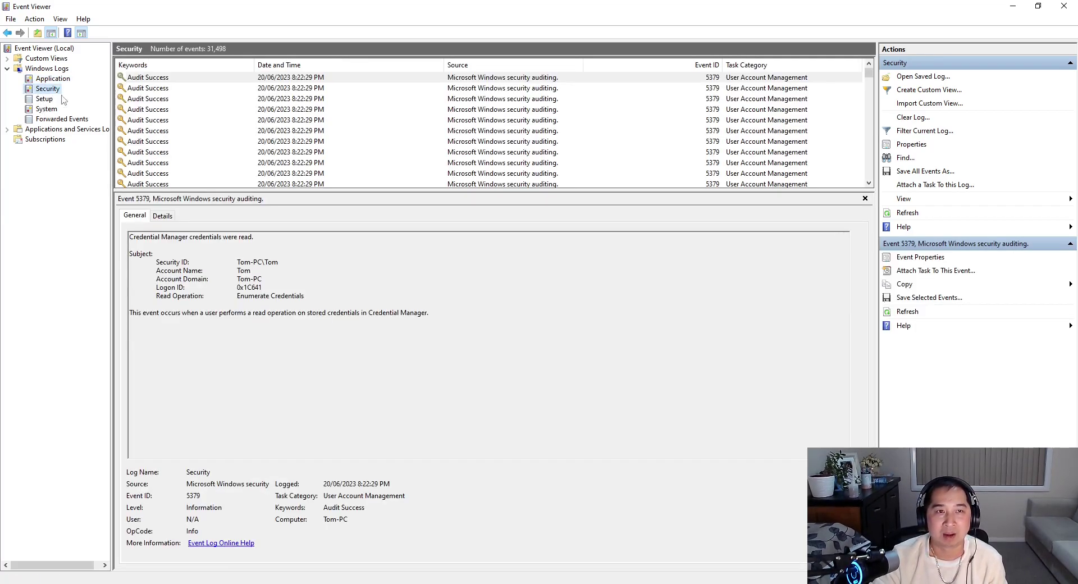
pyautogui.click(909, 118)
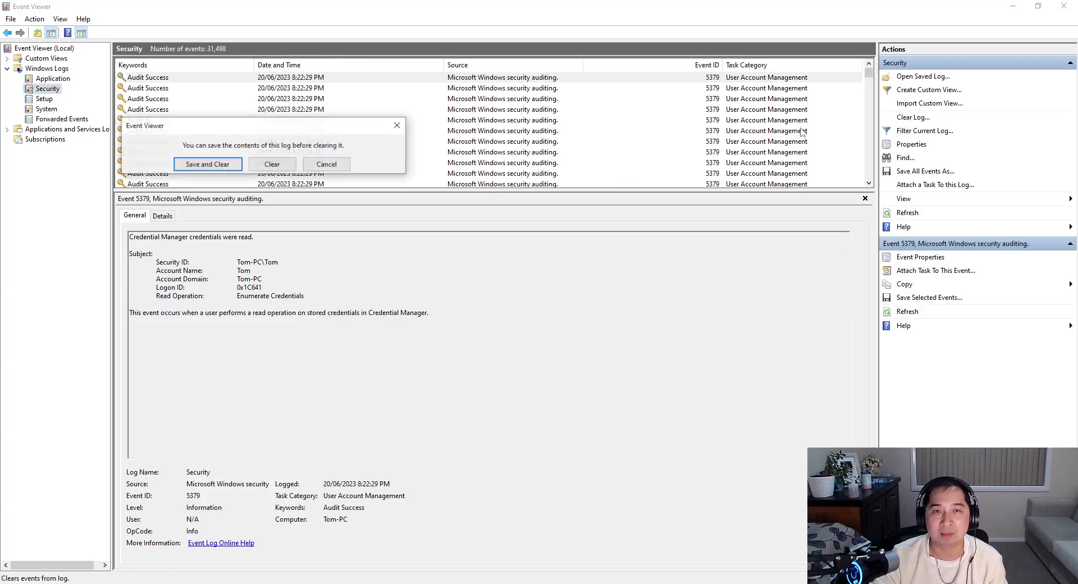
pyautogui.click(271, 163)
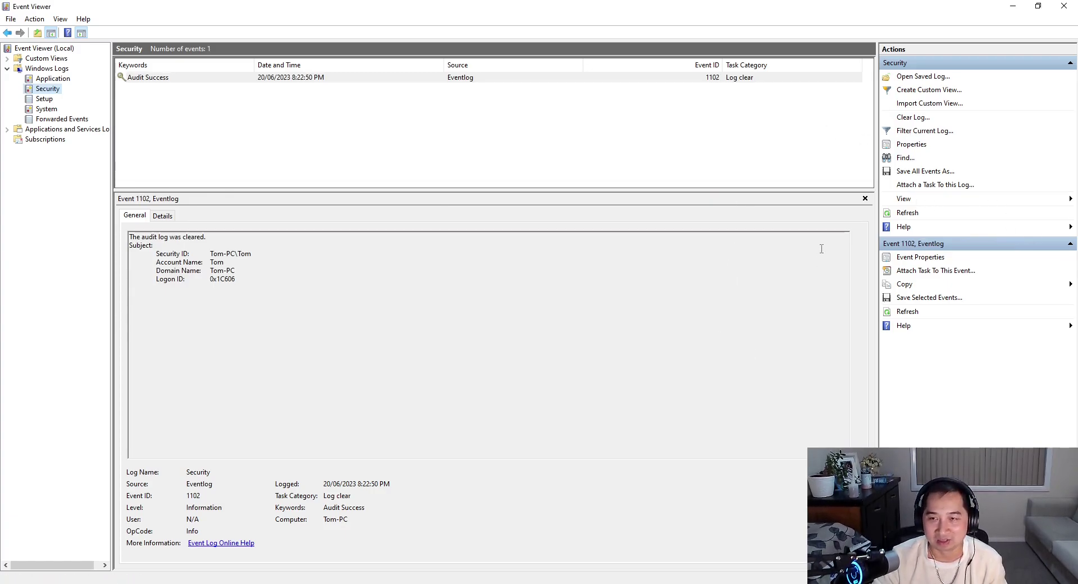
pyautogui.click(1015, 6)
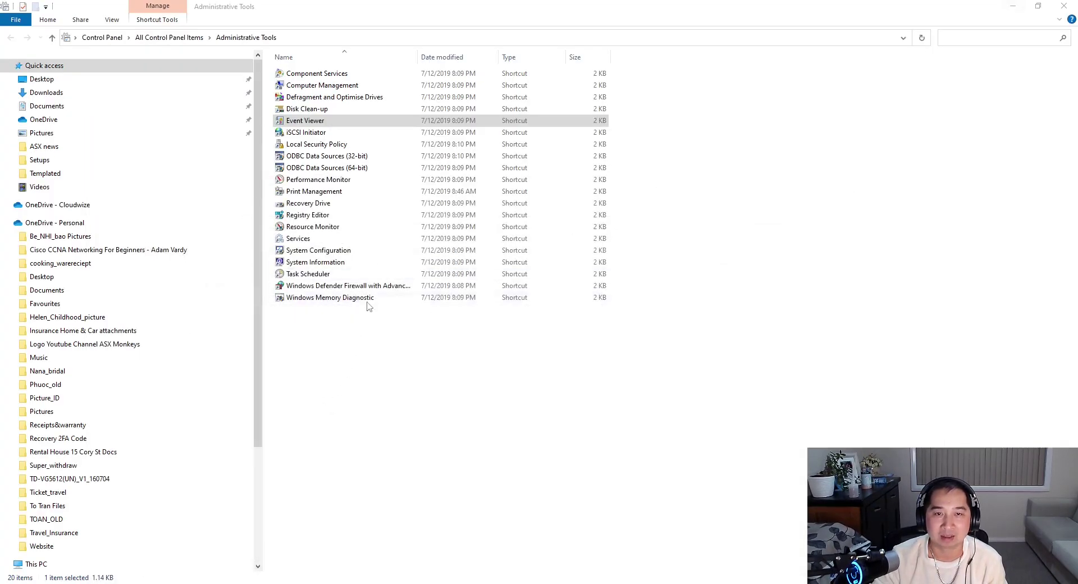
pyautogui.click(1013, 6)
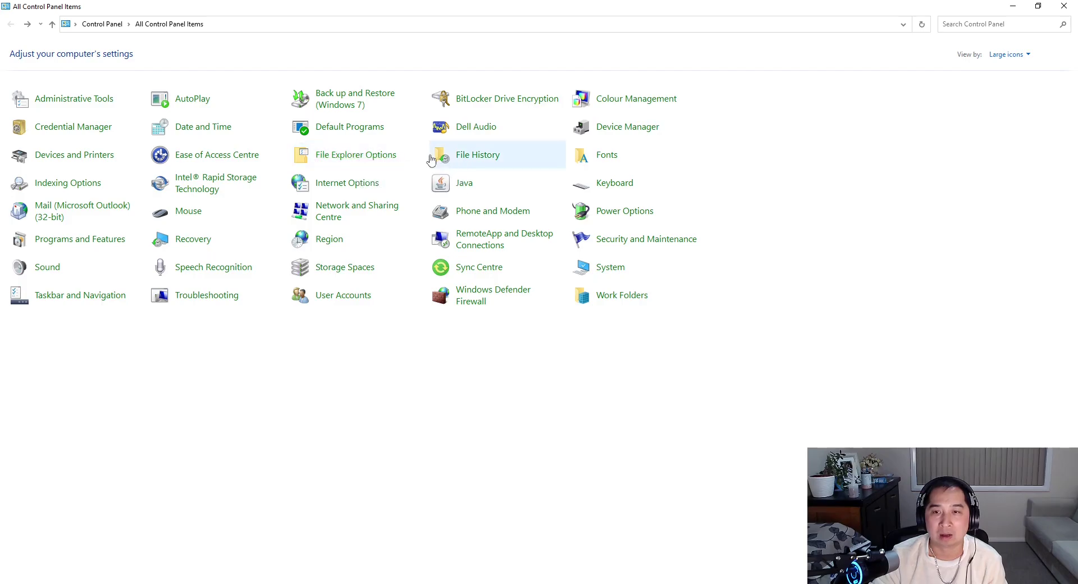
# Open the advanced system settings from System, review the visual effects in the Performance Options, and cancel both dialogs.
pyautogui.click(610, 272)
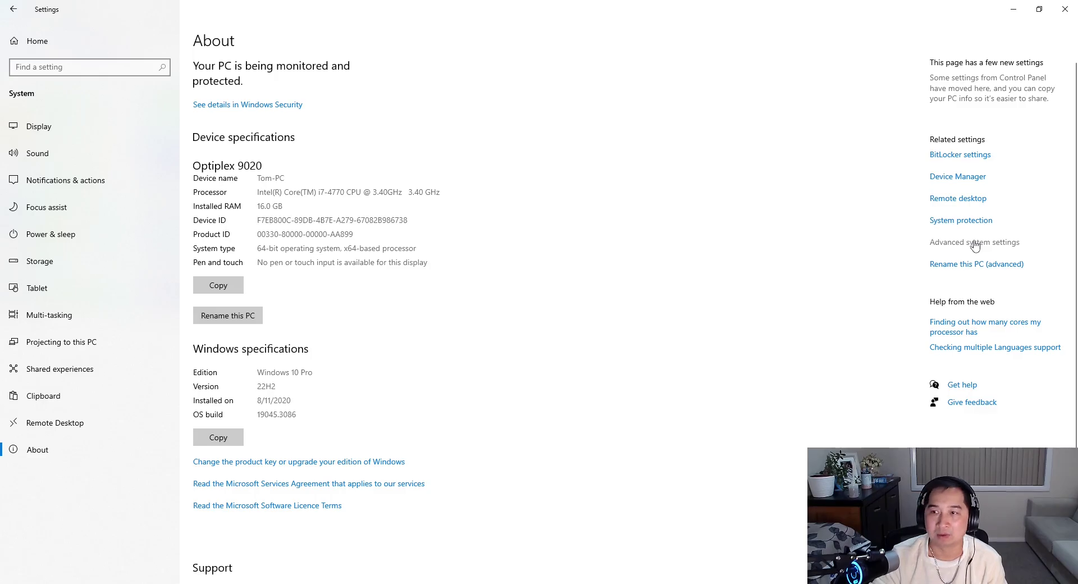
pyautogui.click(974, 246)
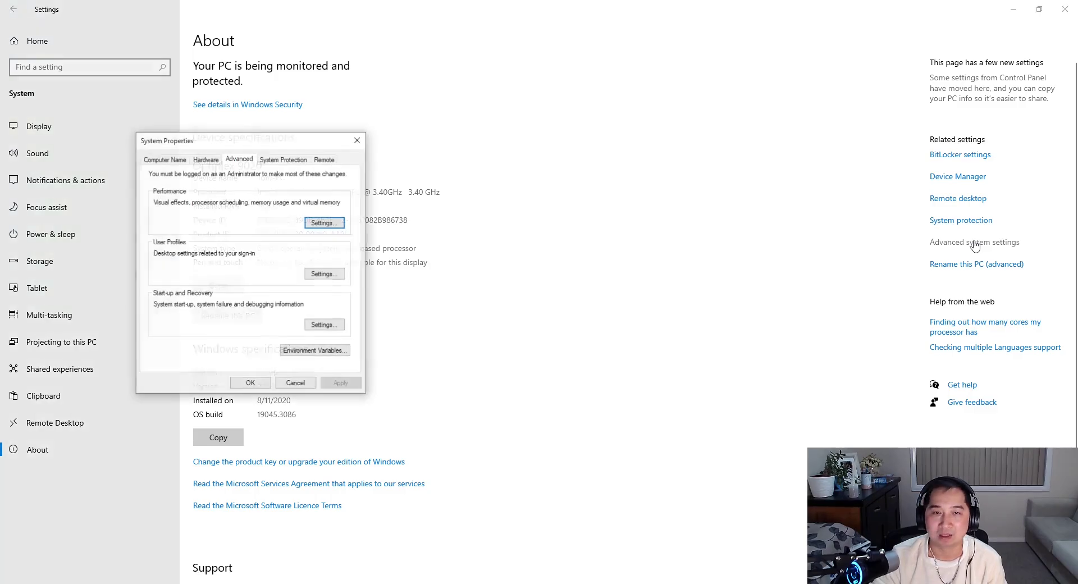
pyautogui.click(323, 223)
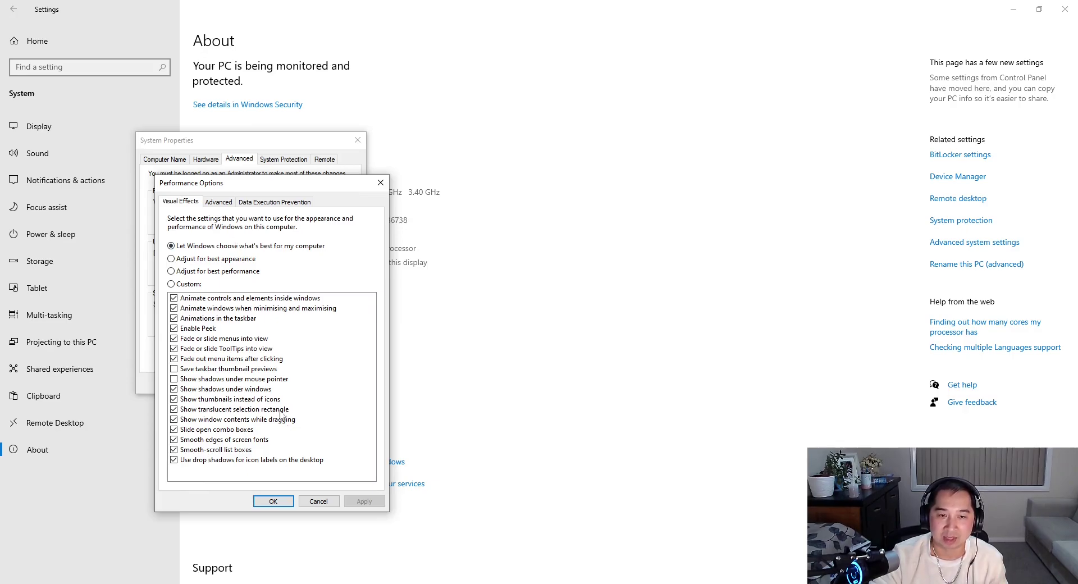
pyautogui.click(316, 502)
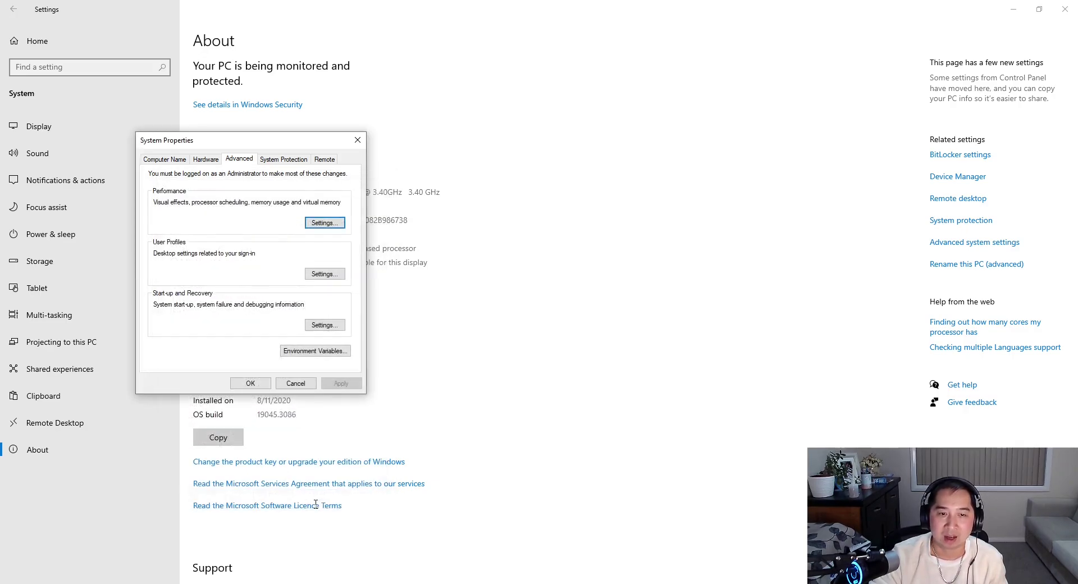
pyautogui.click(296, 385)
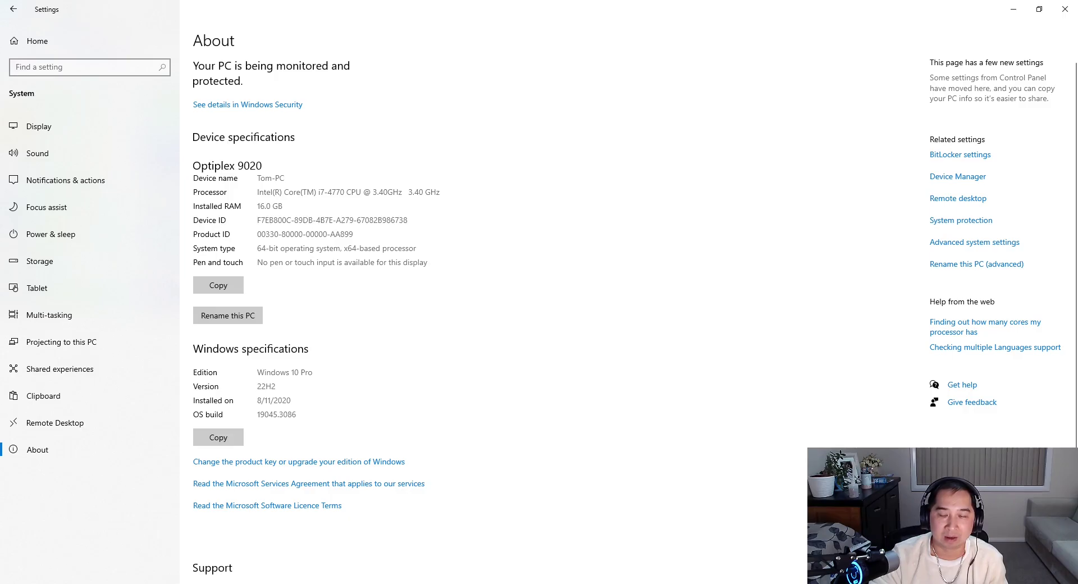
# Dismiss the Windows search, minimise the Settings window and close the Control Panel.
pyautogui.press('super+s')
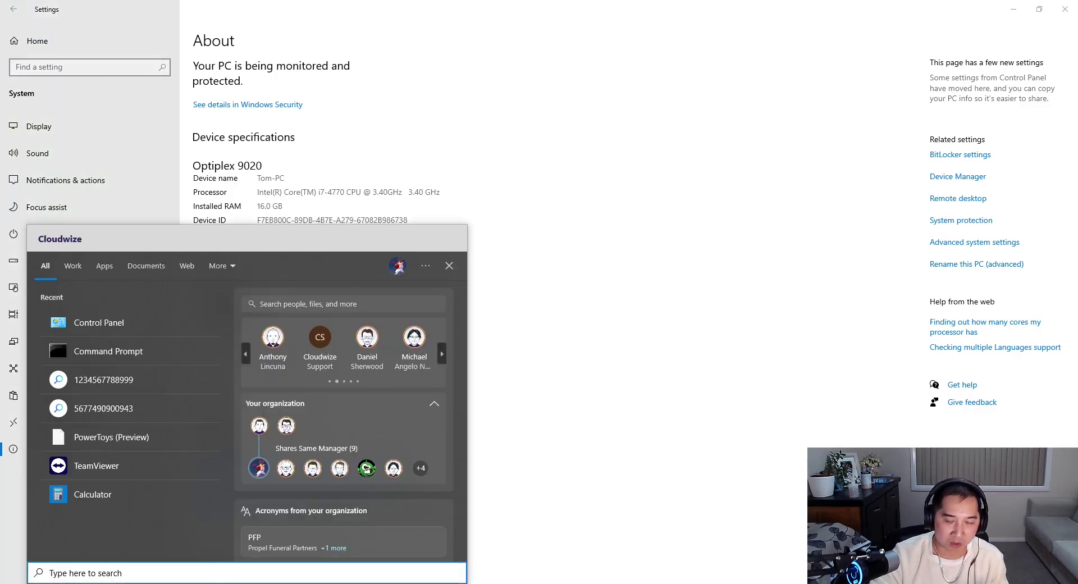
pyautogui.press('Escape')
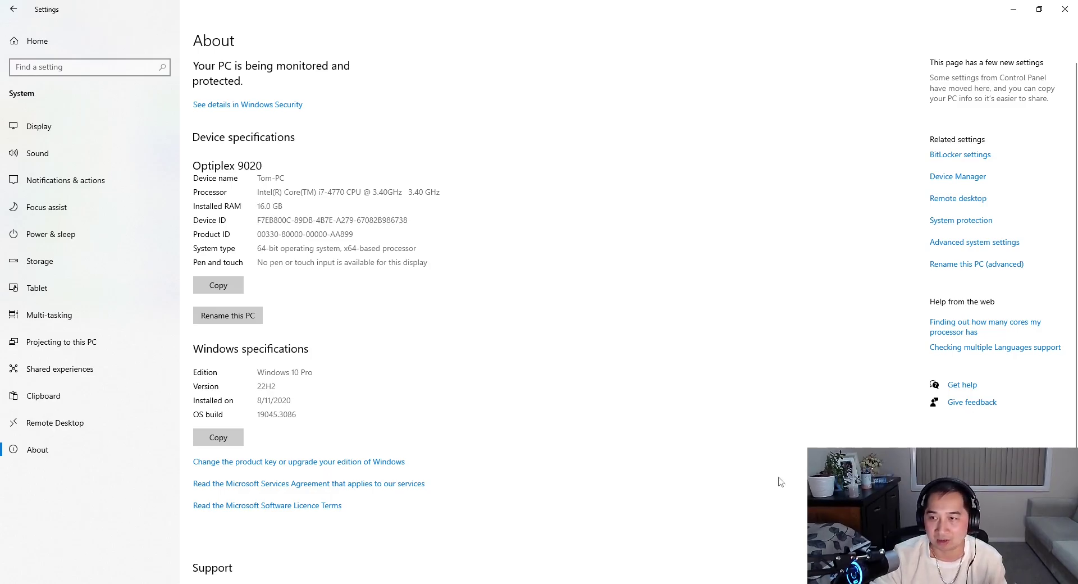
pyautogui.click(1015, 11)
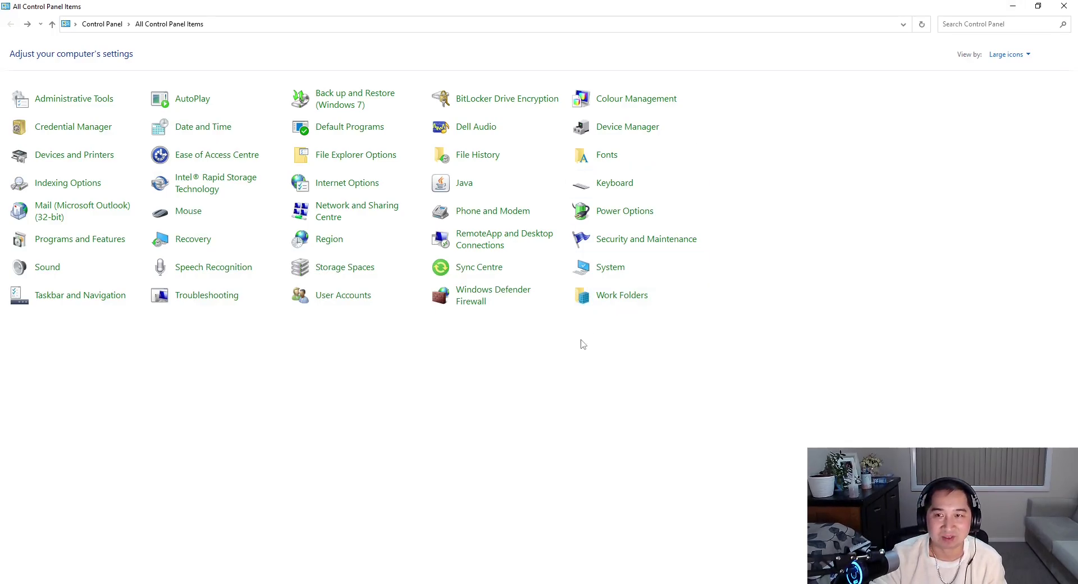
pyautogui.click(1063, 6)
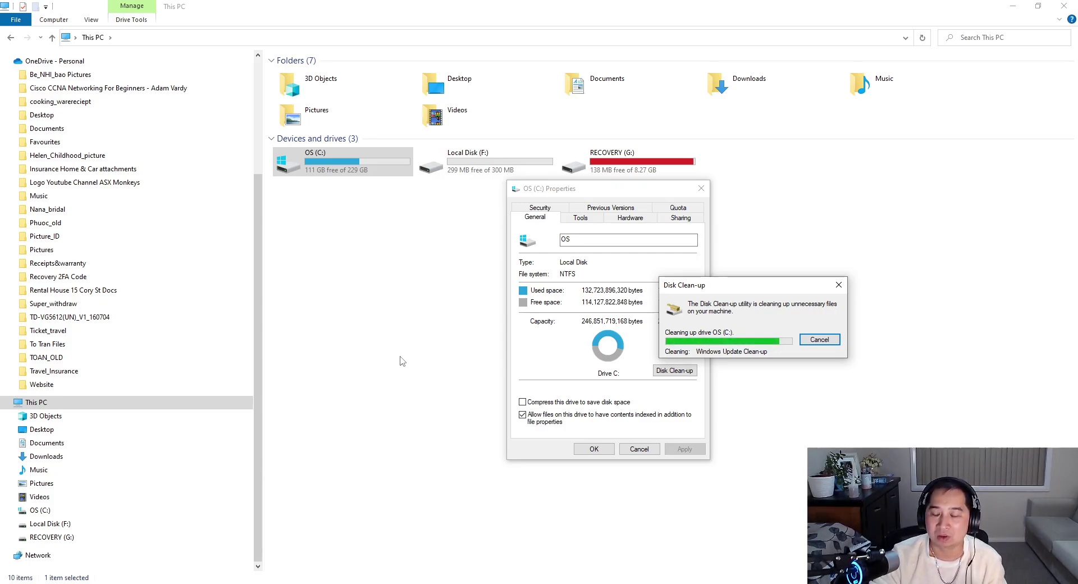
# Open the Windows search.
pyautogui.press('super')
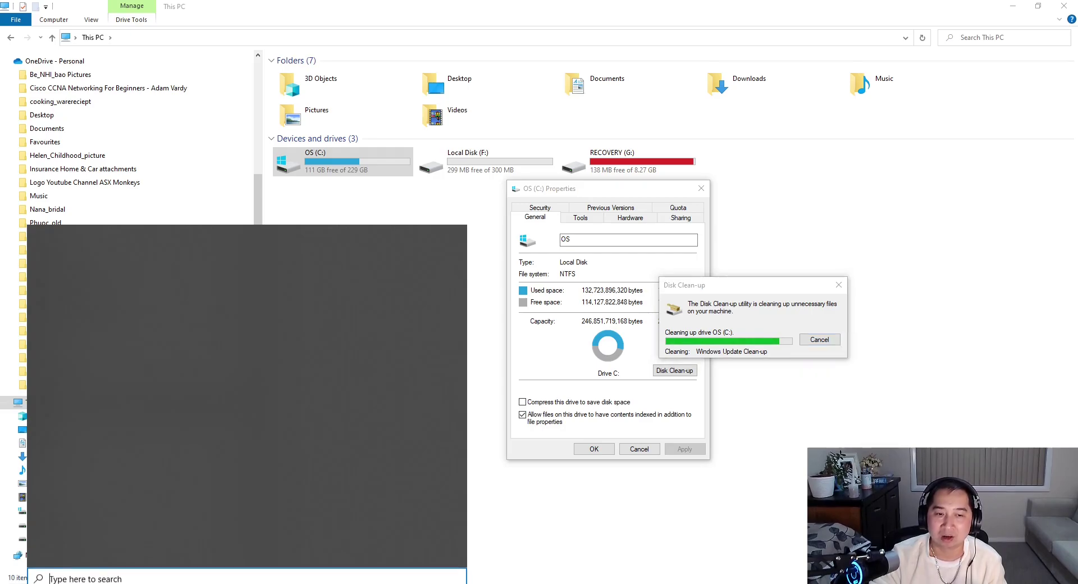